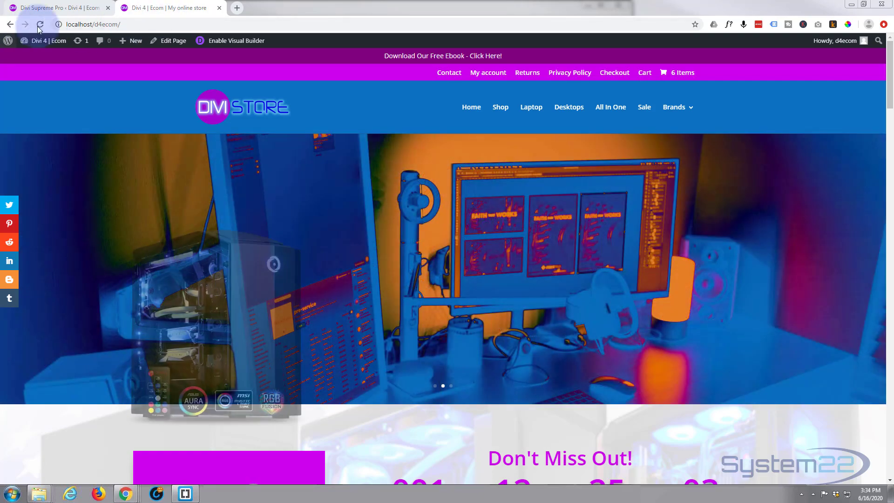
Reload the live store page in the browser and let the ATTENTION popup close
{"action": "left_click", "coordinate": [40, 24]}
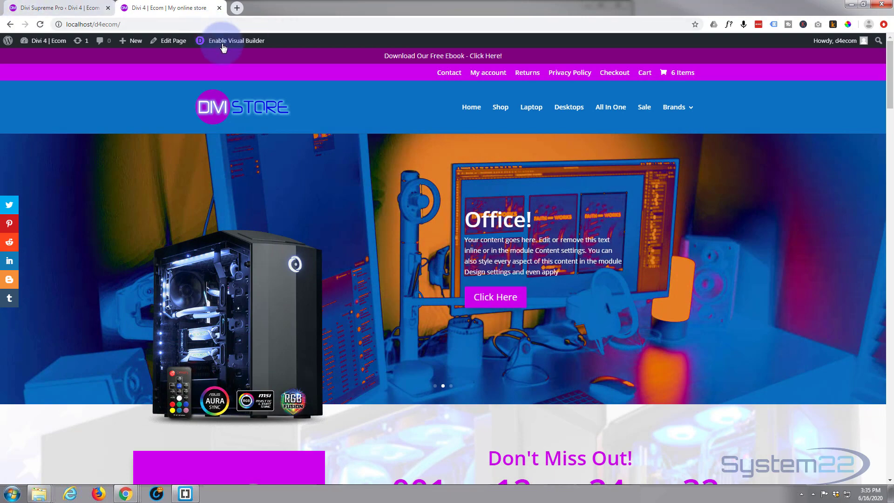
In the visual builder, set Use Popup to NO under Advanced > Visibility for the Mac savings blurb
{"action": "left_click", "coordinate": [227, 42]}
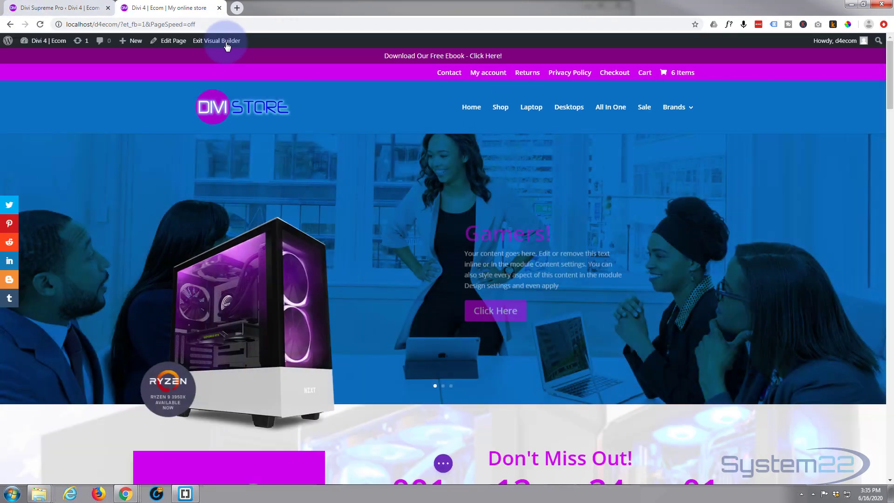
{"action": "scroll", "coordinate": [319, 239], "scroll_direction": "down", "scroll_amount": 10}
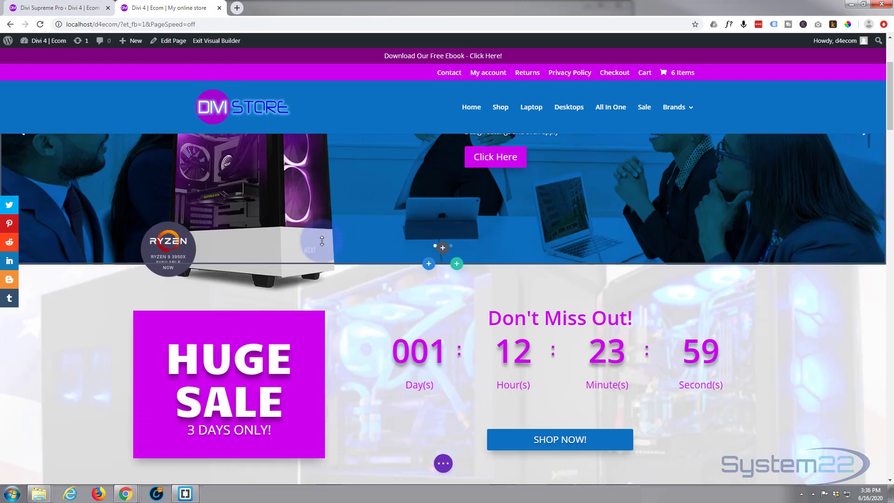
{"action": "scroll", "coordinate": [322, 241], "scroll_direction": "down", "scroll_amount": 1}
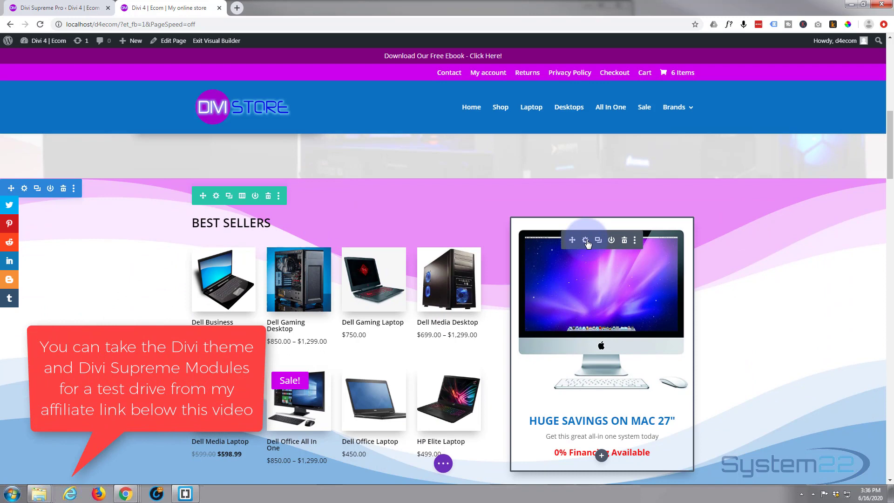
{"action": "left_click", "coordinate": [586, 240]}
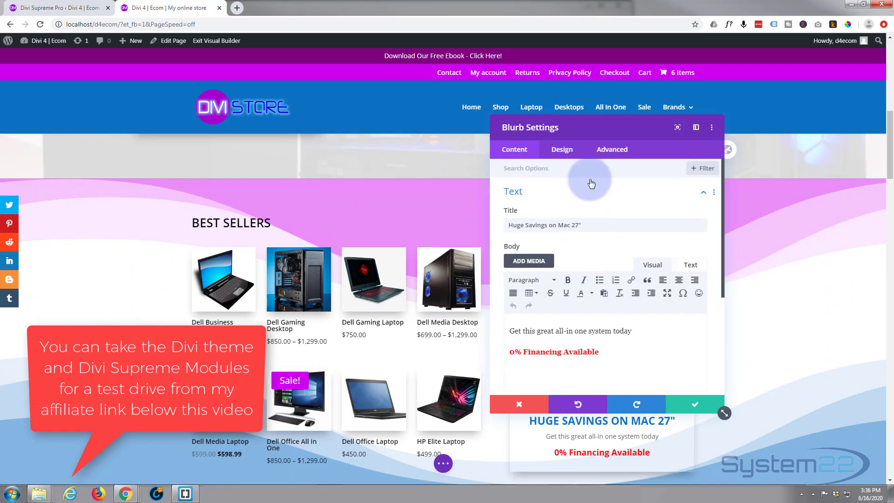
{"action": "left_click", "coordinate": [610, 150]}
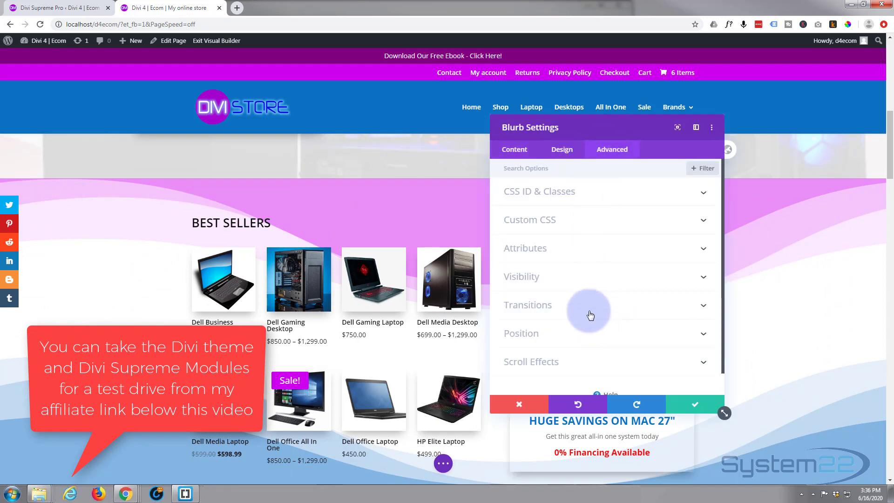
{"action": "left_click", "coordinate": [595, 285]}
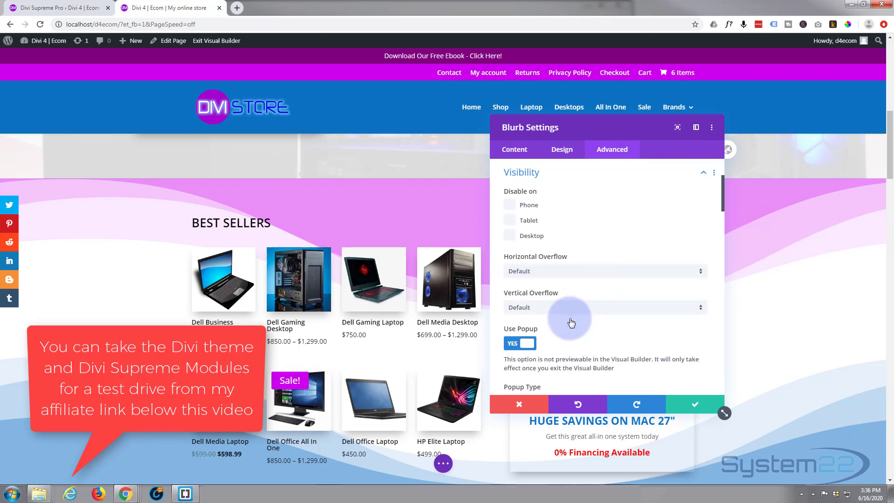
{"action": "left_click", "coordinate": [512, 344]}
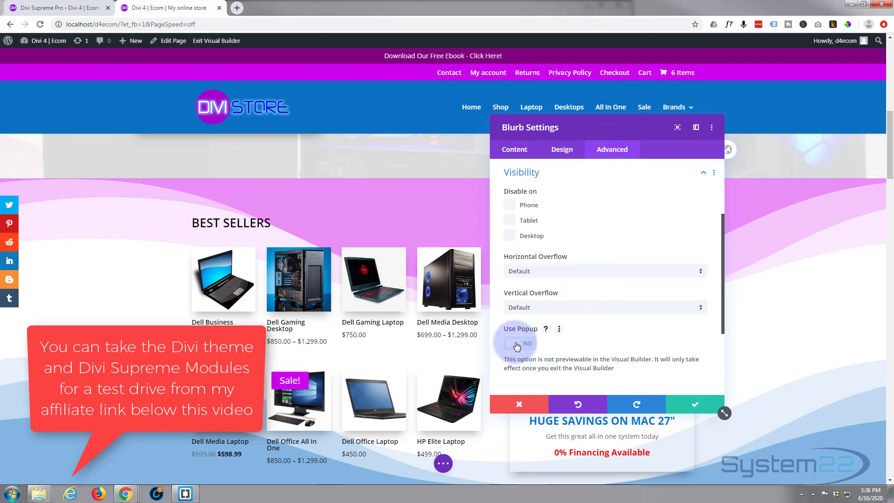
{"action": "left_click", "coordinate": [696, 405]}
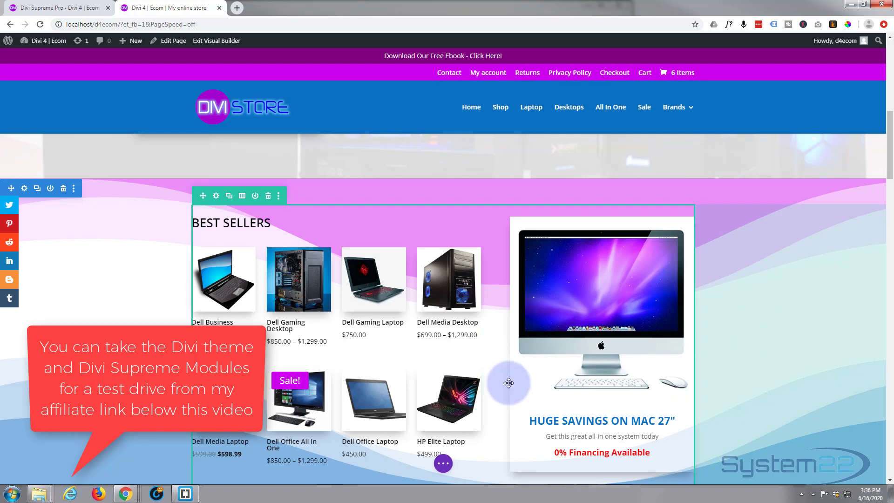
Save the page, then go to the Divi Supreme Pro settings tab
{"action": "left_click", "coordinate": [443, 464]}
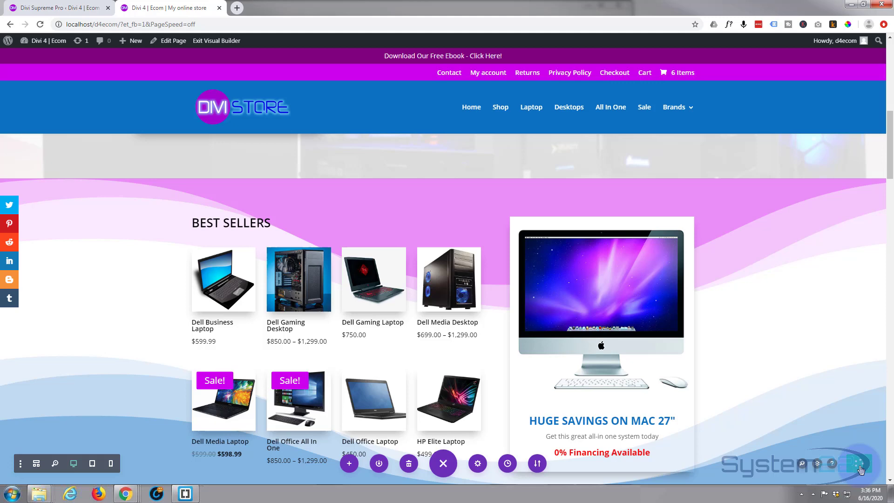
{"action": "left_click", "coordinate": [860, 468]}
{"action": "left_click", "coordinate": [60, 8]}
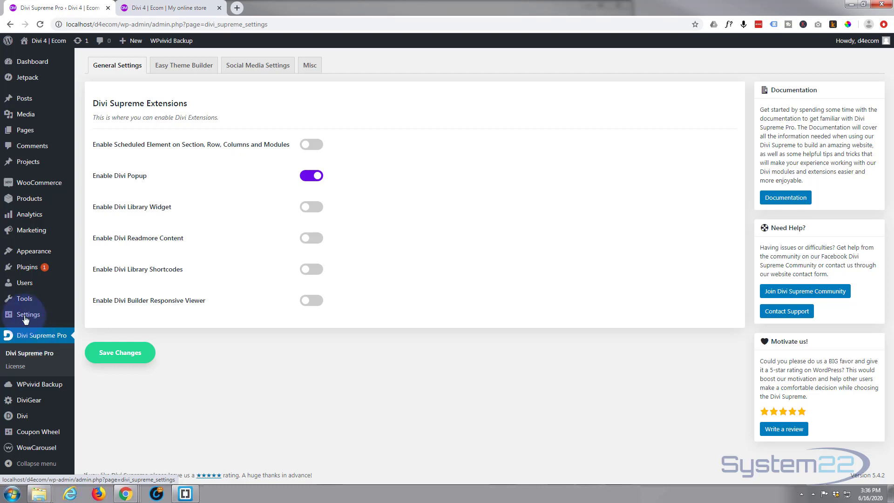
Confirm Enable Divi Popup is on in General Settings, then return to the store page tab
{"action": "left_click", "coordinate": [119, 68]}
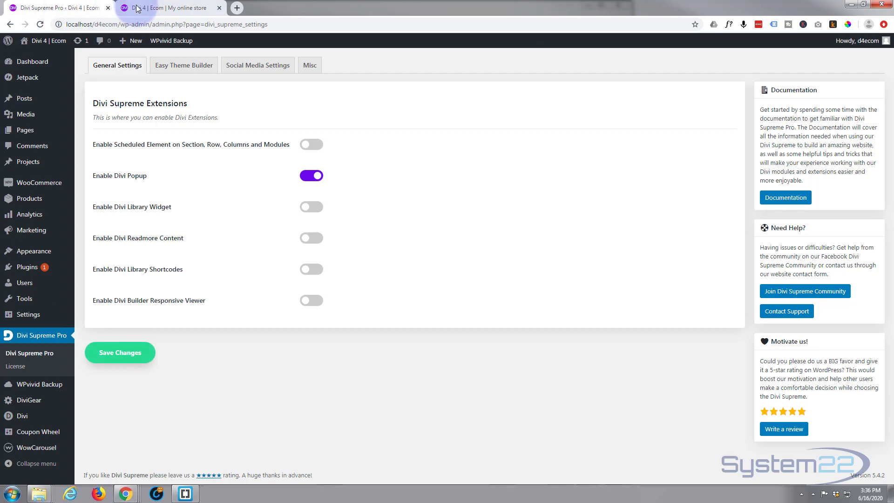
{"action": "left_click", "coordinate": [156, 8]}
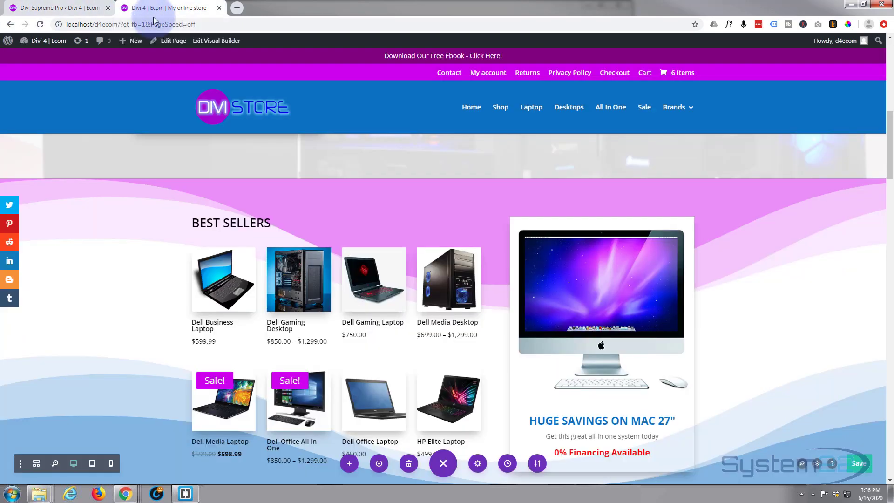
Insert a Blurb module below the Best Sellers grid and replace its title with 'Attention!'
{"action": "scroll", "coordinate": [149, 141], "scroll_direction": "up", "scroll_amount": 2}
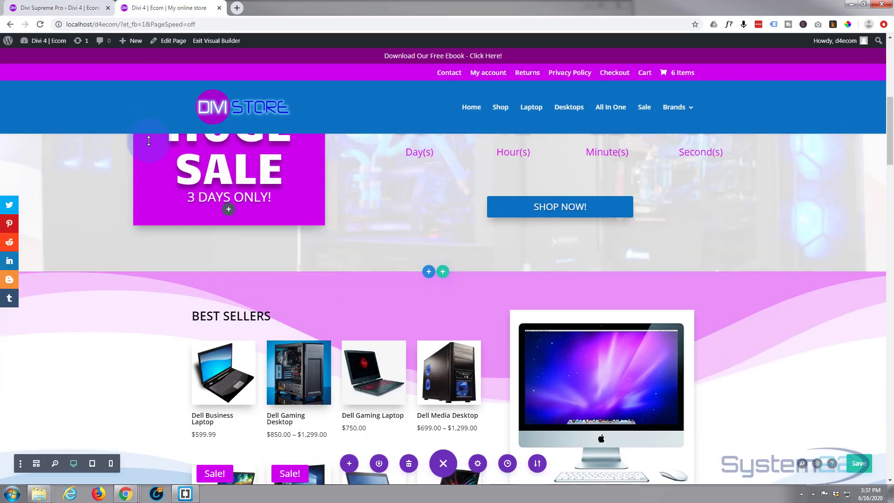
{"action": "scroll", "coordinate": [149, 140], "scroll_direction": "up", "scroll_amount": 2}
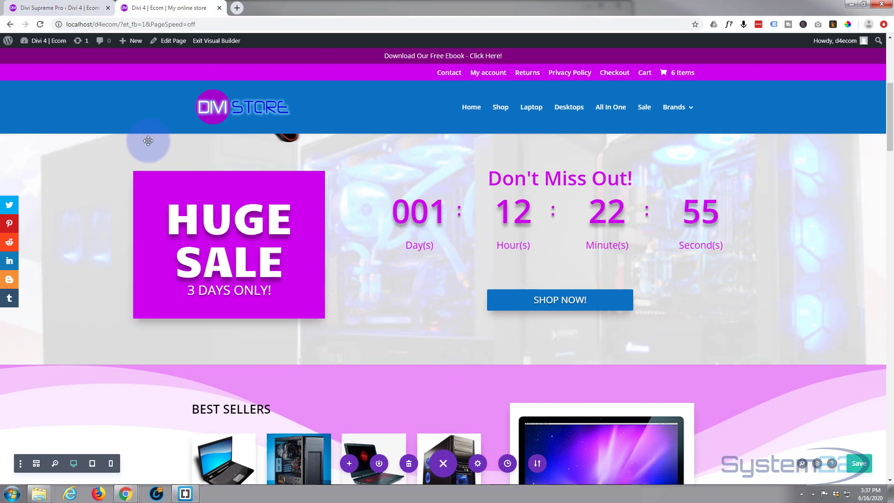
{"action": "scroll", "coordinate": [148, 140], "scroll_direction": "down", "scroll_amount": 6}
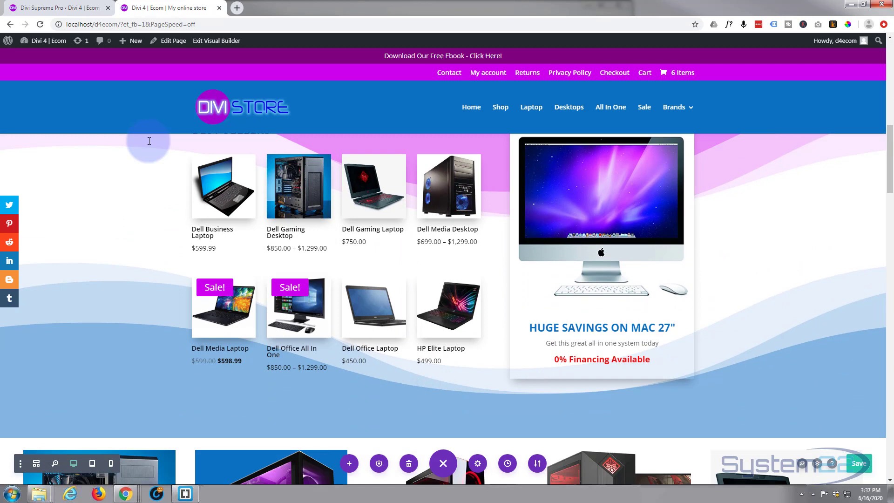
{"action": "scroll", "coordinate": [148, 141], "scroll_direction": "down", "scroll_amount": 1}
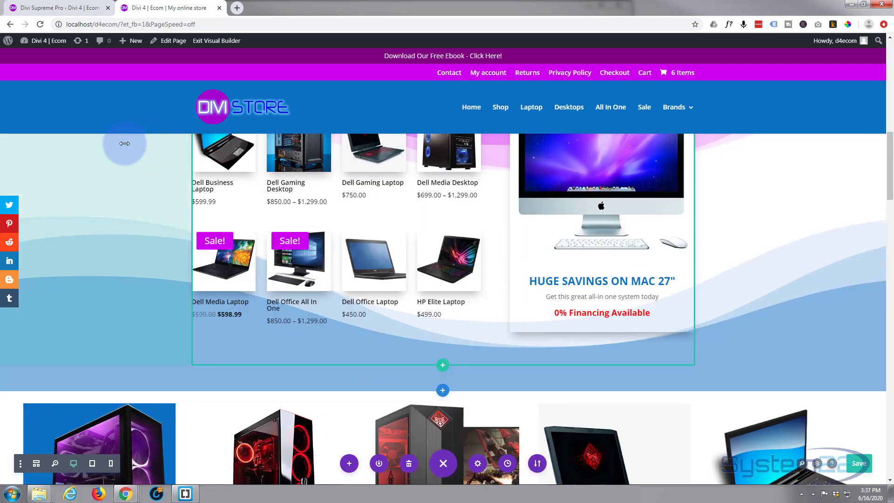
{"action": "left_click", "coordinate": [335, 332]}
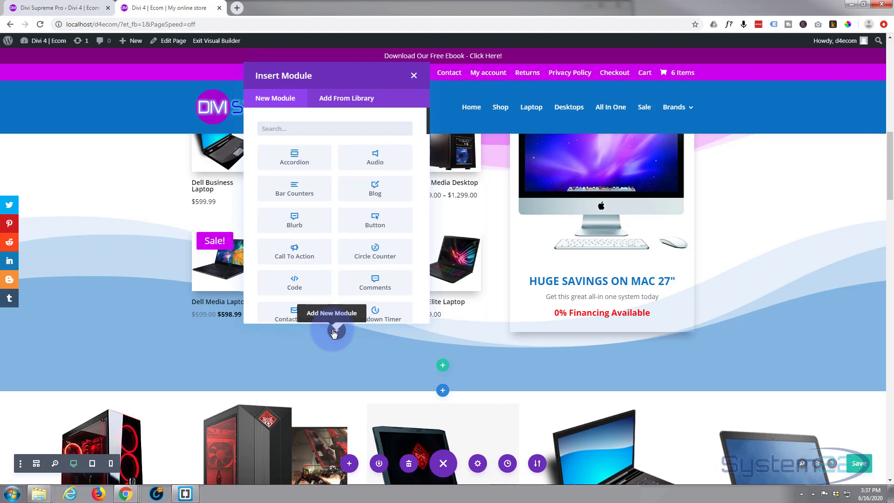
{"action": "key", "text": "Escape"}
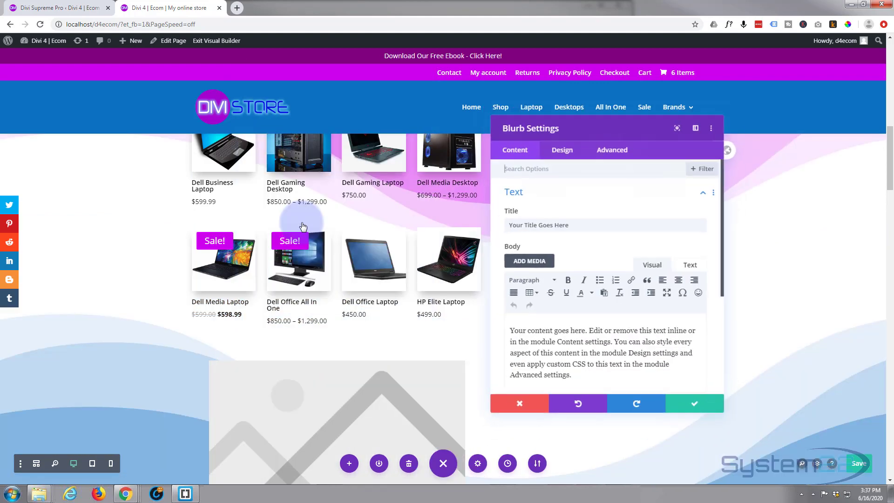
{"action": "left_click_drag", "start_coordinate": [599, 127], "coordinate": [309, 114]}
{"action": "left_click_drag", "start_coordinate": [281, 213], "coordinate": [221, 199]}
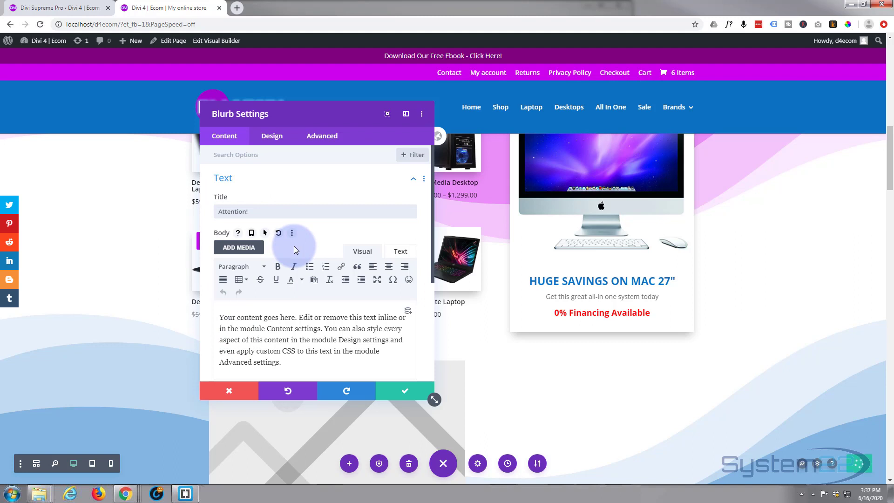
Set Use Icon to YES and choose the exclamation-mark icon for the blurb
{"action": "scroll", "coordinate": [294, 245], "scroll_direction": "down", "scroll_amount": 4}
{"action": "left_click", "coordinate": [306, 242]}
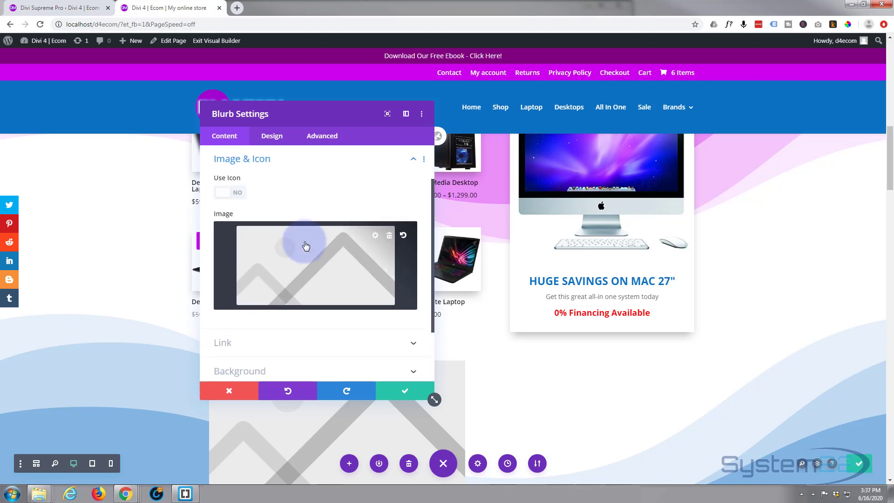
{"action": "left_click", "coordinate": [233, 200]}
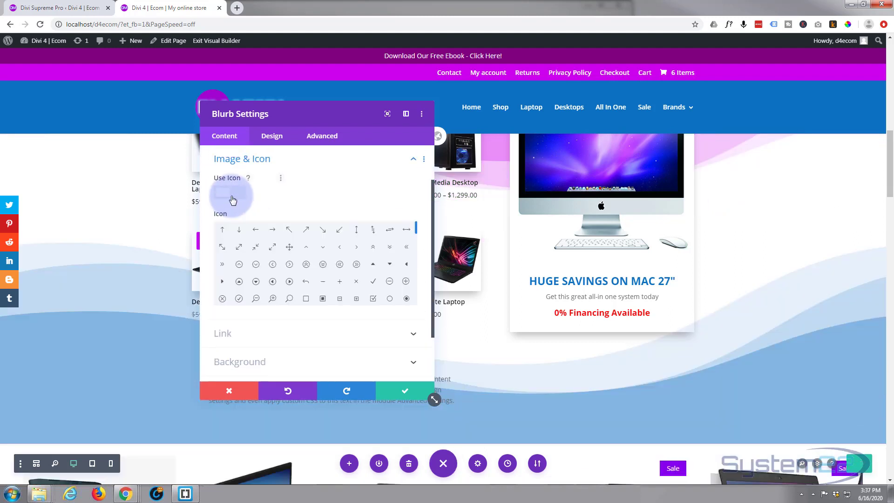
{"action": "scroll", "coordinate": [289, 280], "scroll_direction": "down", "scroll_amount": 5}
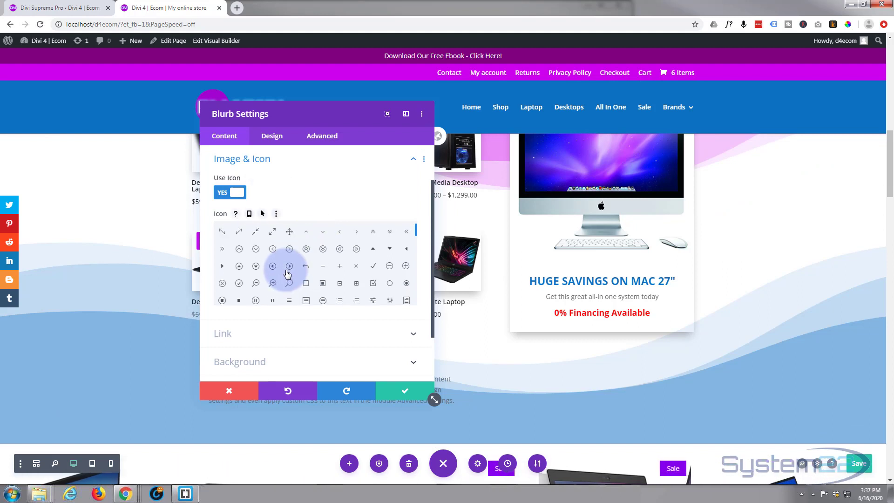
{"action": "scroll", "coordinate": [276, 260], "scroll_direction": "down", "scroll_amount": 5}
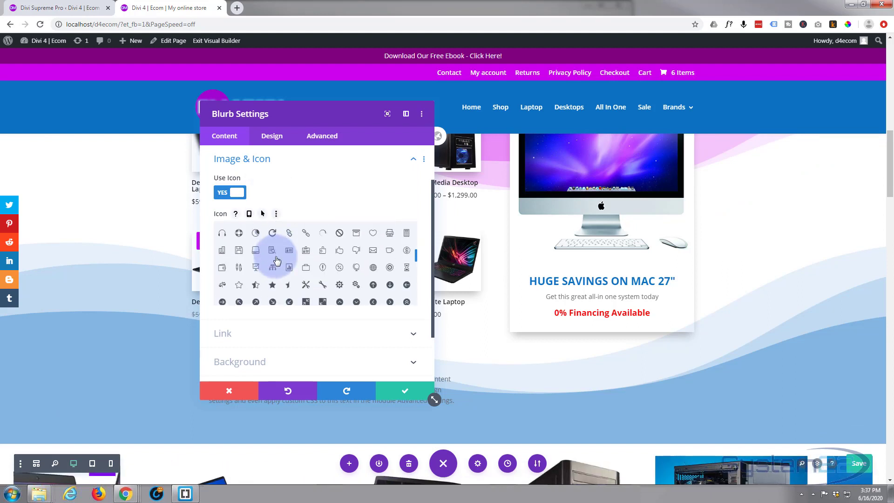
{"action": "scroll", "coordinate": [276, 260], "scroll_direction": "down", "scroll_amount": 2}
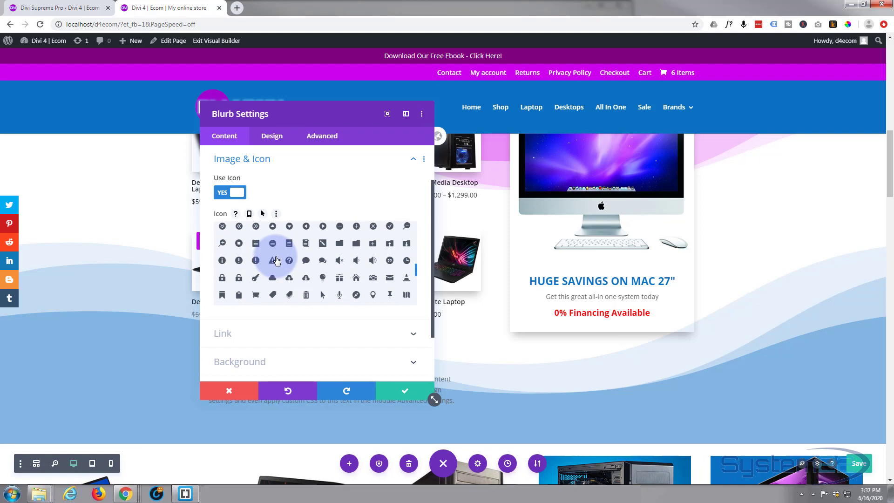
{"action": "left_click", "coordinate": [239, 262]}
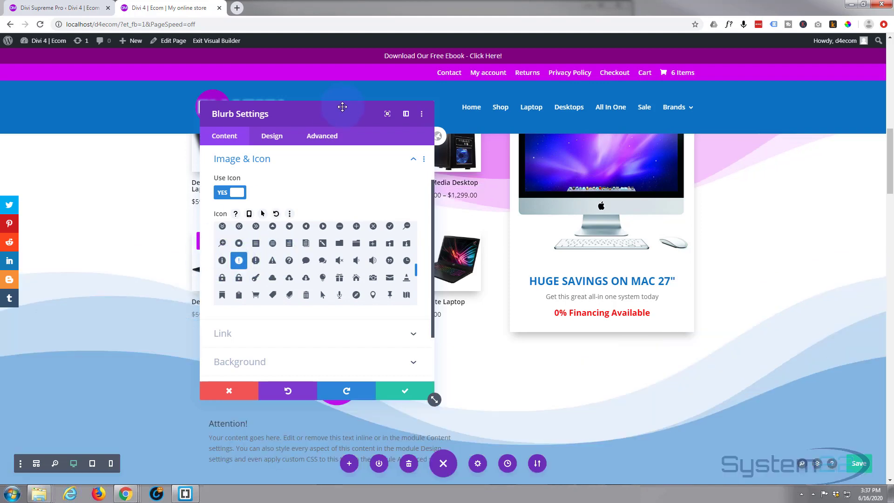
{"action": "left_click_drag", "start_coordinate": [343, 108], "coordinate": [633, 128]}
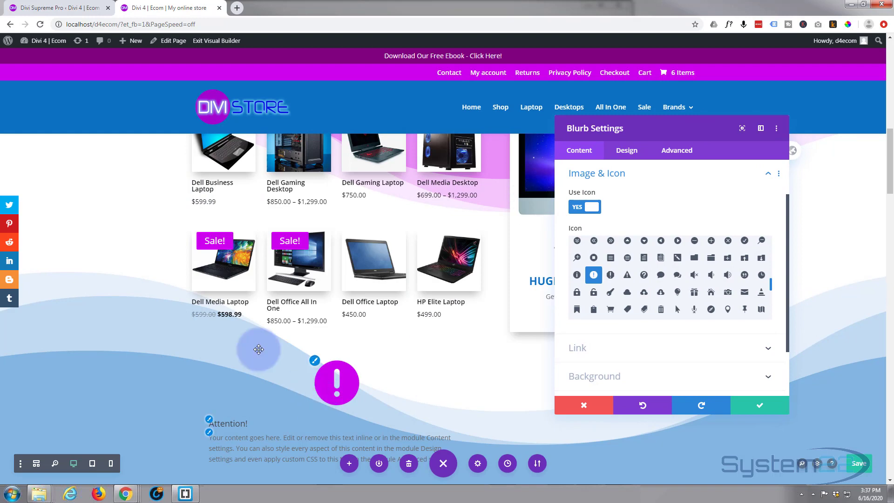
{"action": "scroll", "coordinate": [95, 301], "scroll_direction": "down", "scroll_amount": 2}
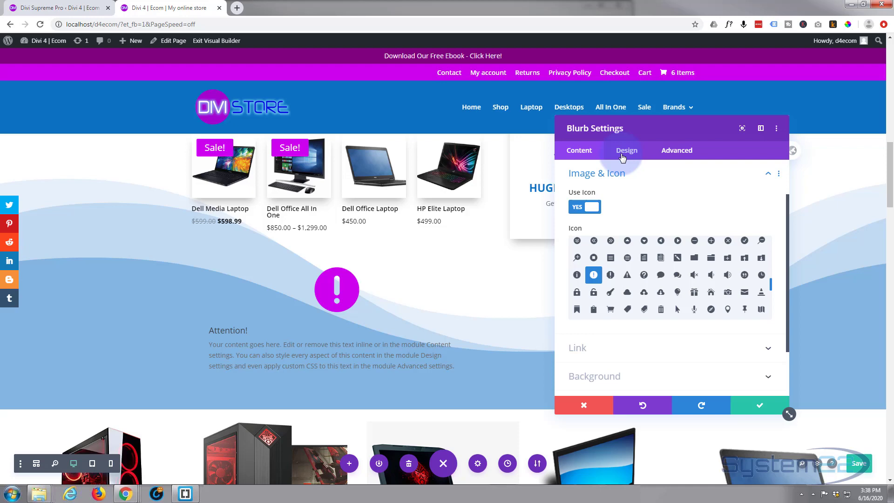
Set the blurb background to blue and its text to centred with Light text colour
{"action": "scroll", "coordinate": [626, 284], "scroll_direction": "down", "scroll_amount": 5}
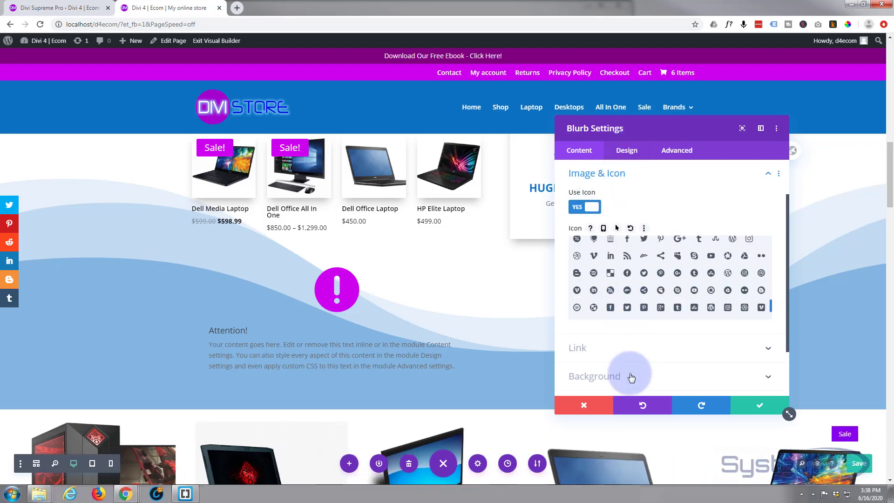
{"action": "left_click", "coordinate": [631, 376]}
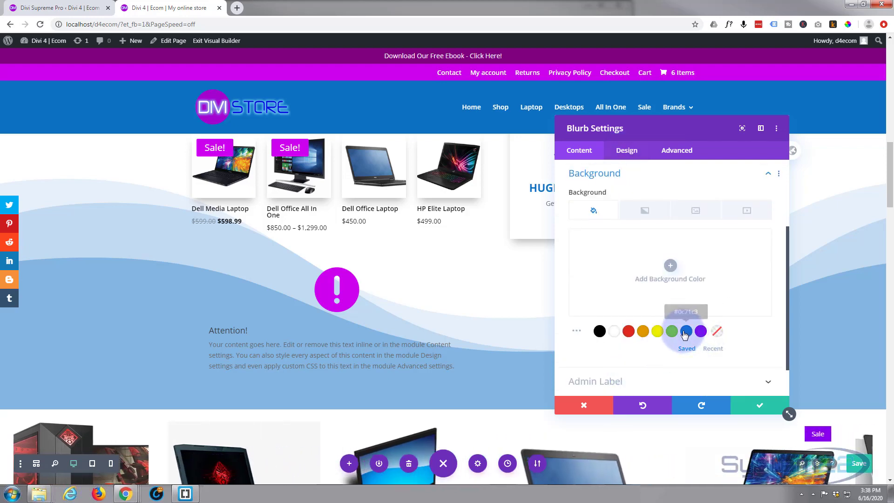
{"action": "left_click", "coordinate": [686, 331]}
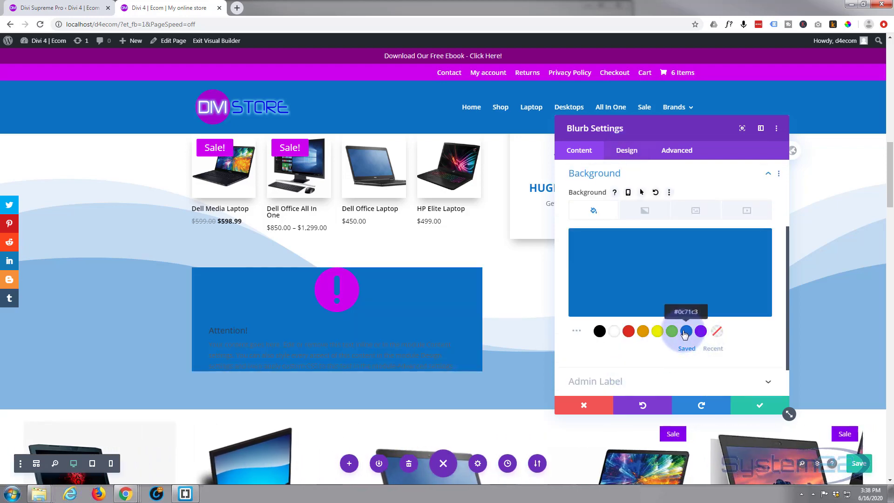
{"action": "left_click", "coordinate": [627, 150]}
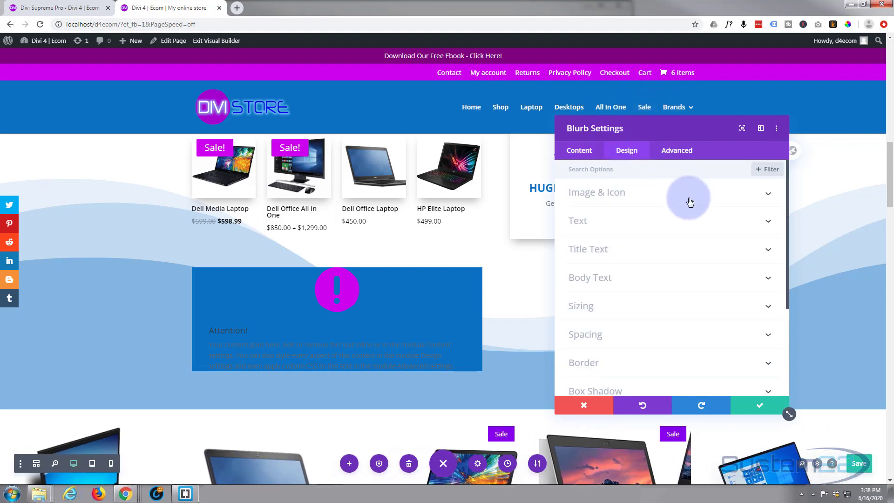
{"action": "left_click", "coordinate": [663, 219]}
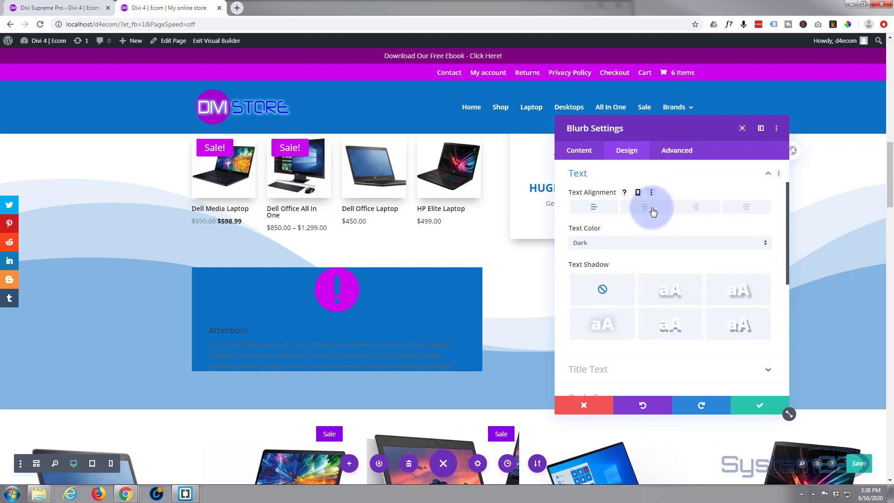
{"action": "left_click", "coordinate": [651, 242]}
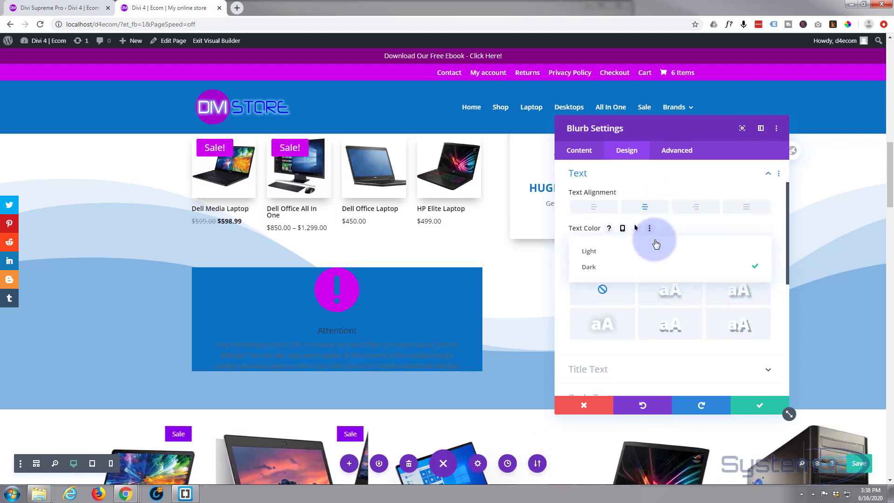
{"action": "left_click", "coordinate": [639, 253]}
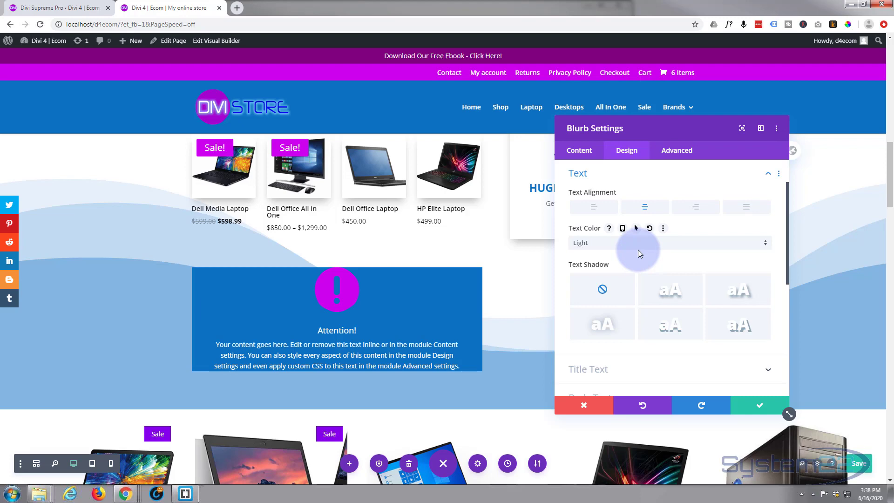
{"action": "scroll", "coordinate": [636, 249], "scroll_direction": "down", "scroll_amount": 1}
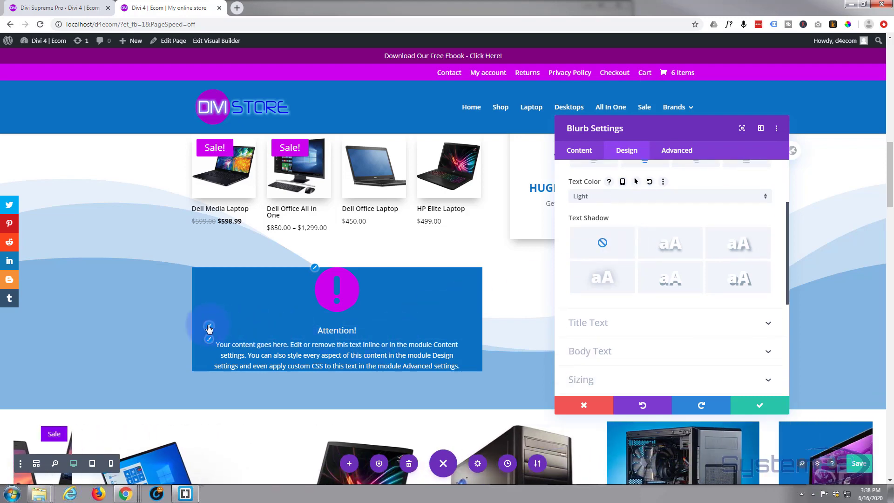
Style the blurb title as bold, uppercase TT, with a 63px text size
{"action": "left_click", "coordinate": [208, 327]}
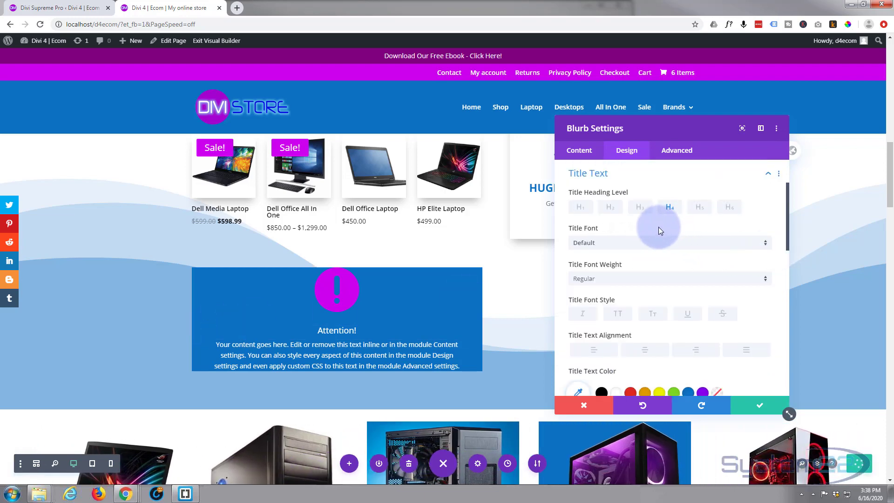
{"action": "left_click", "coordinate": [651, 279]}
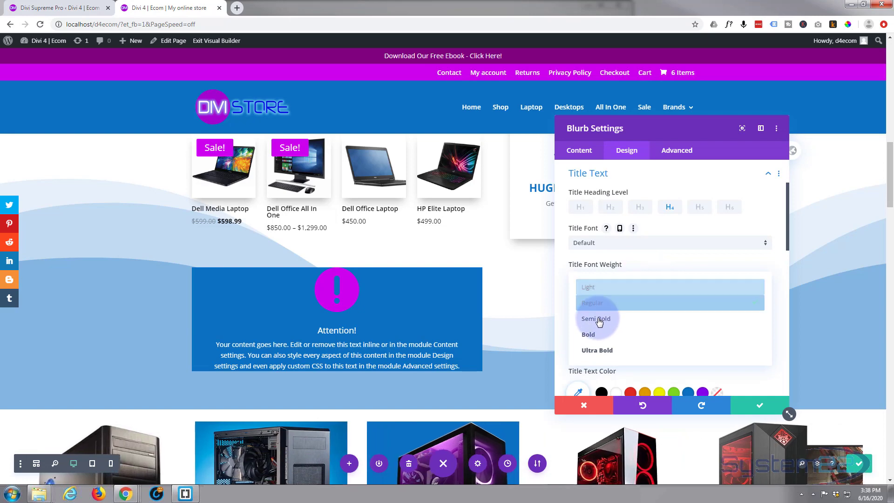
{"action": "left_click", "coordinate": [600, 333]}
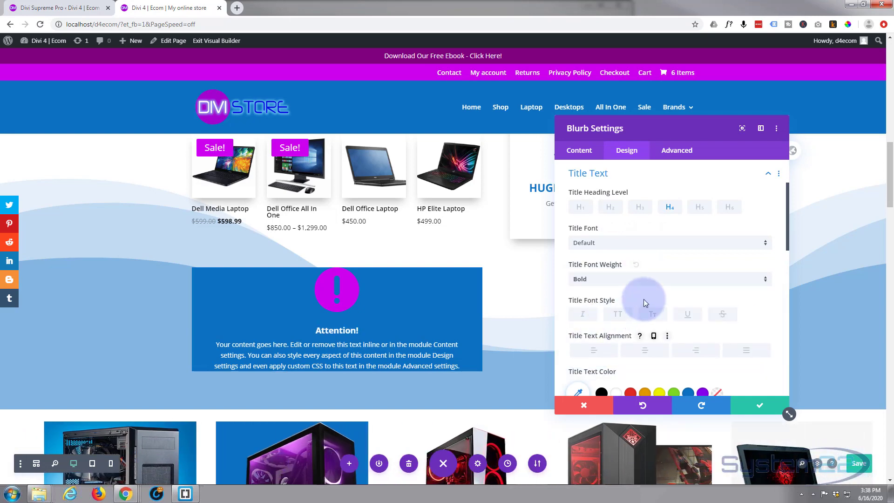
{"action": "left_click", "coordinate": [617, 314]}
{"action": "scroll", "coordinate": [638, 295], "scroll_direction": "down", "scroll_amount": 3}
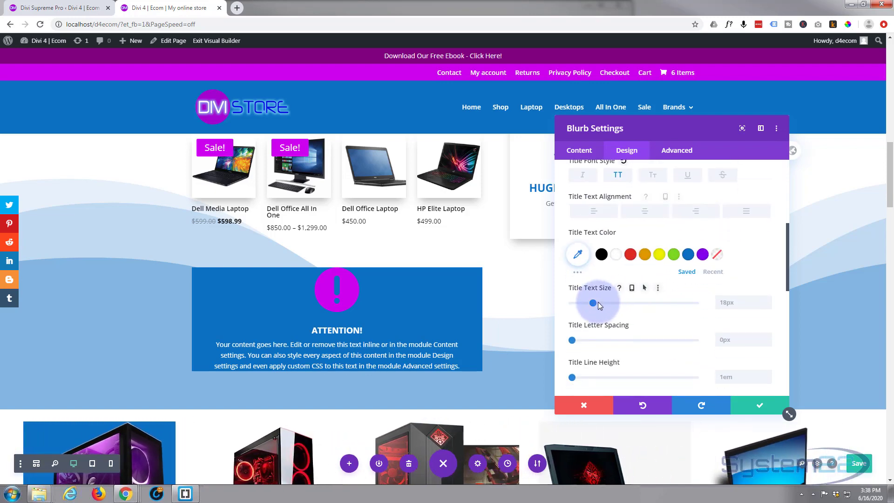
{"action": "left_click_drag", "start_coordinate": [594, 302], "coordinate": [650, 303]}
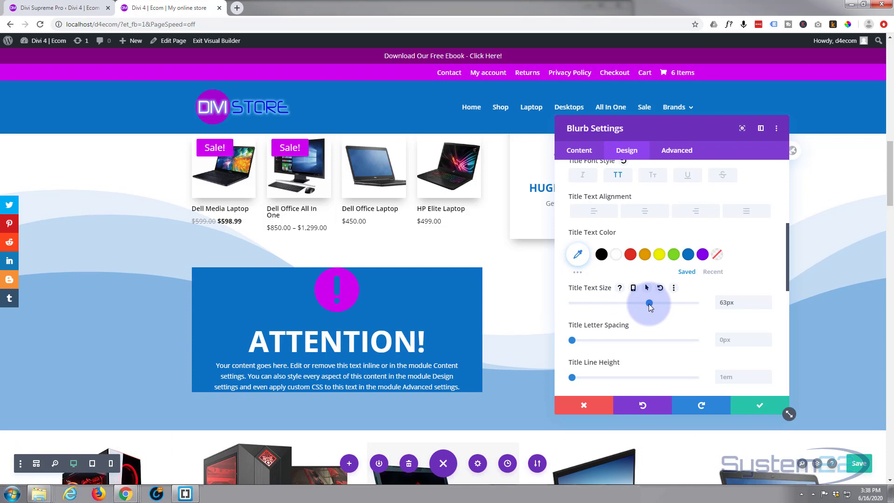
{"action": "scroll", "coordinate": [662, 314], "scroll_direction": "down", "scroll_amount": 2}
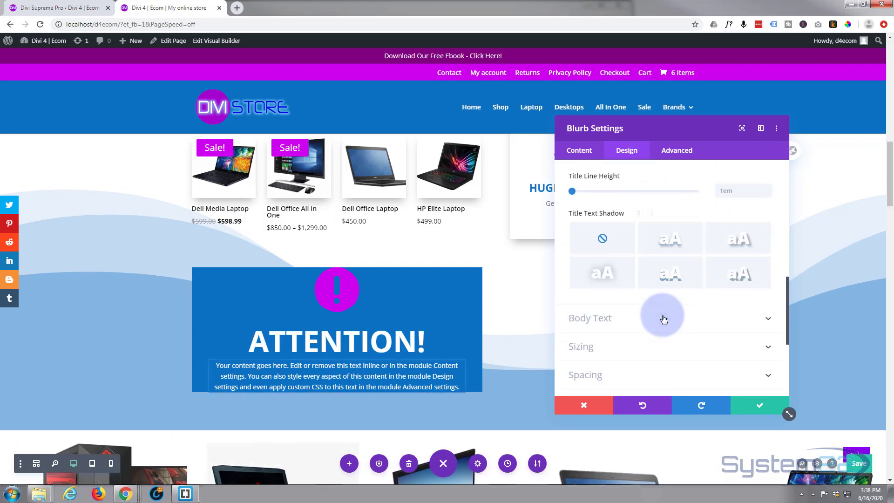
{"action": "scroll", "coordinate": [662, 316], "scroll_direction": "down", "scroll_amount": 2}
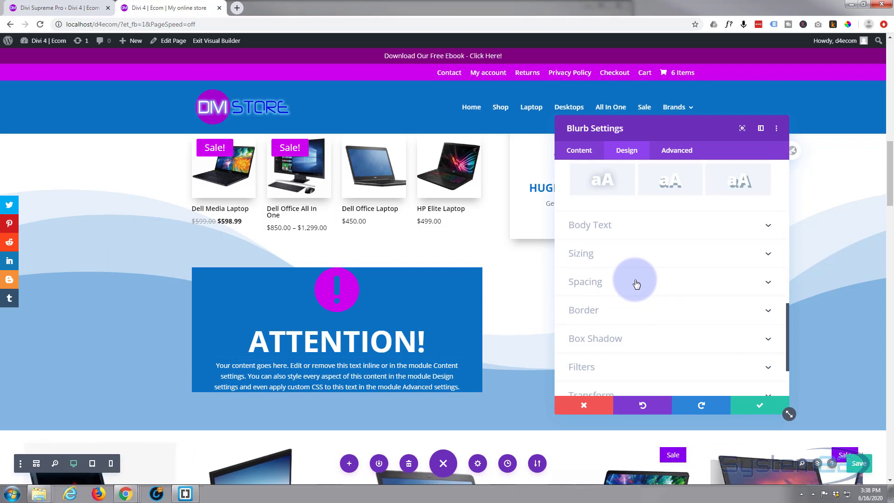
Set Padding Top and Left to 50px and link Bottom and Right to match
{"action": "left_click", "coordinate": [636, 284]}
{"action": "left_click", "coordinate": [586, 253]}
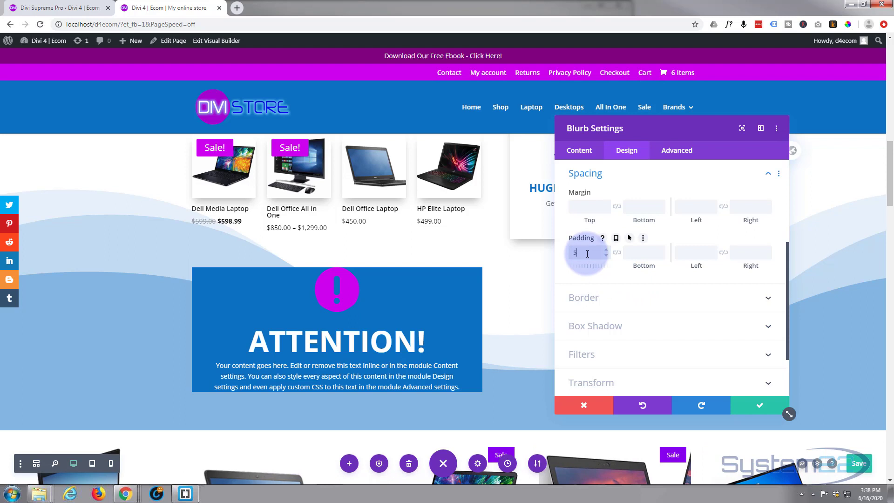
{"action": "type", "text": "50px"}
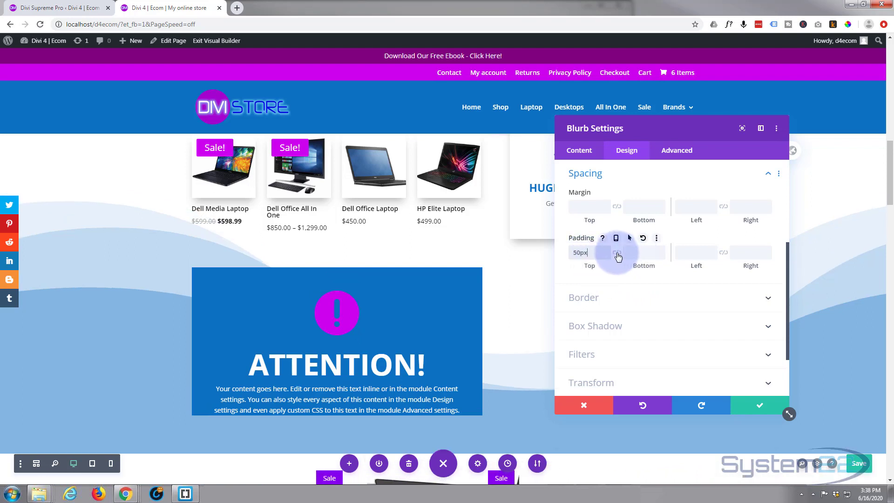
{"action": "left_click", "coordinate": [616, 253]}
{"action": "left_click", "coordinate": [685, 256]}
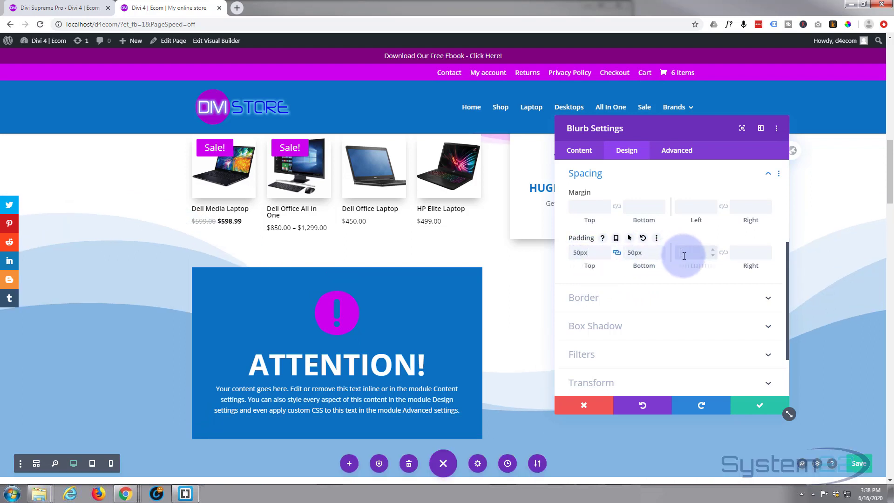
{"action": "type", "text": "50px"}
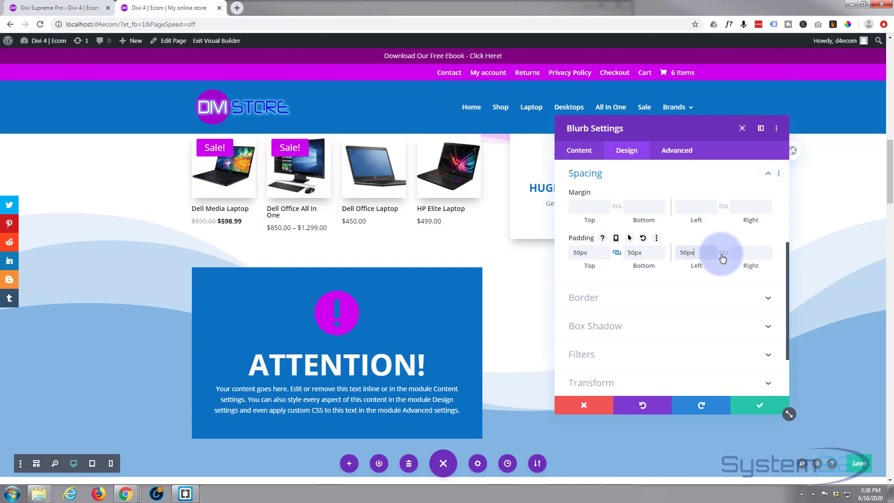
{"action": "left_click", "coordinate": [724, 253]}
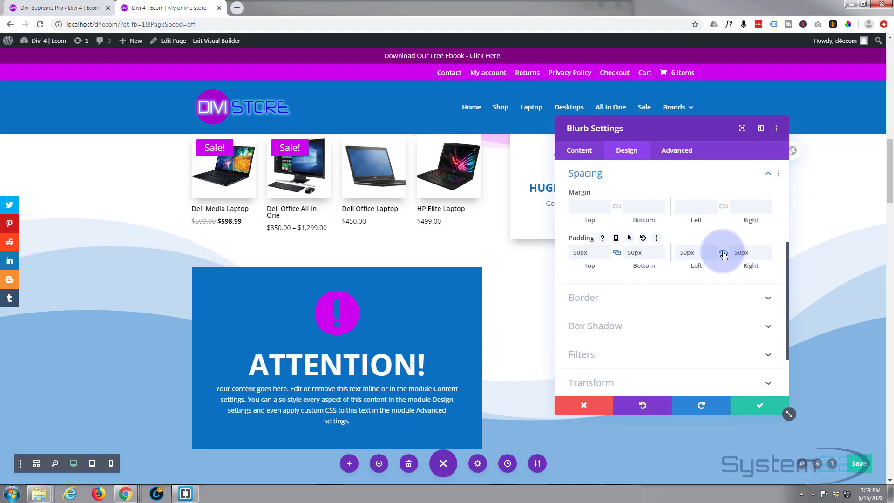
{"action": "left_click", "coordinate": [703, 251]}
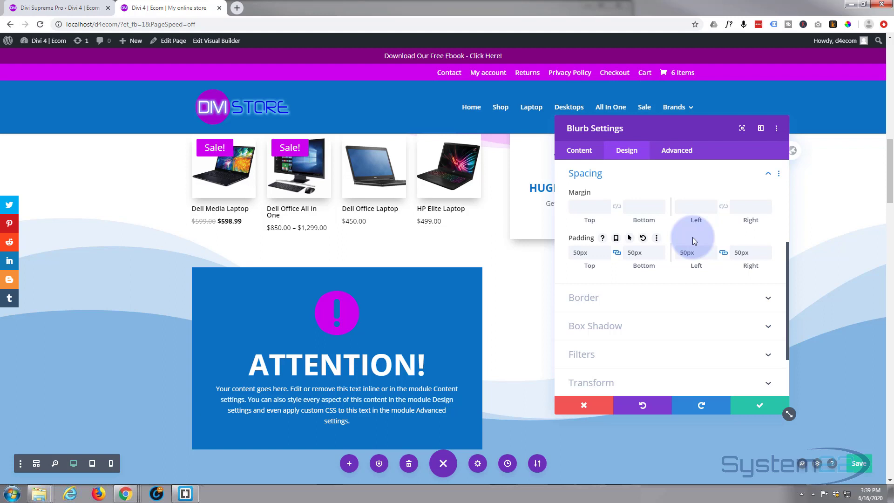
Save the blurb to the Divi Library under the name Attention
{"action": "left_click", "coordinate": [766, 406]}
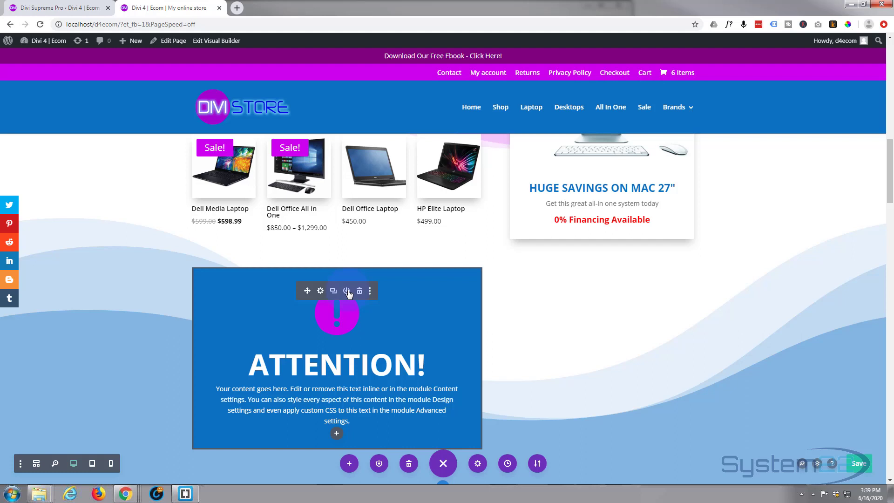
{"action": "left_click", "coordinate": [346, 291]}
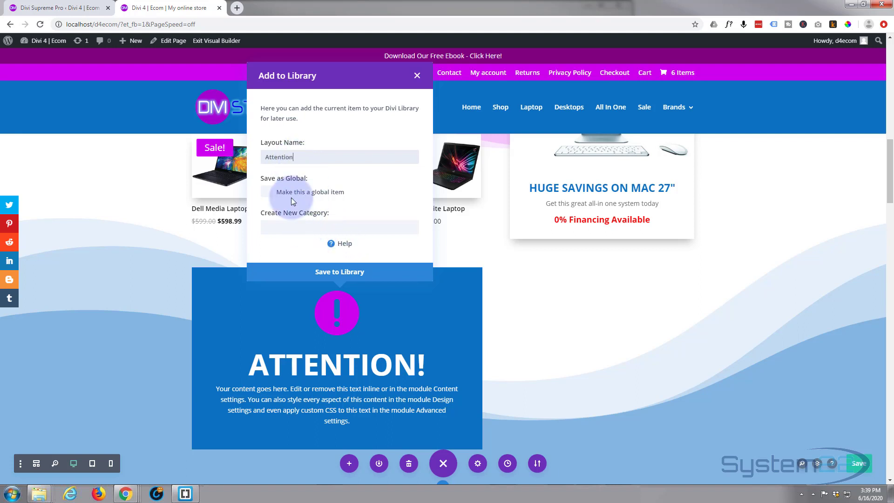
{"action": "left_click", "coordinate": [340, 277]}
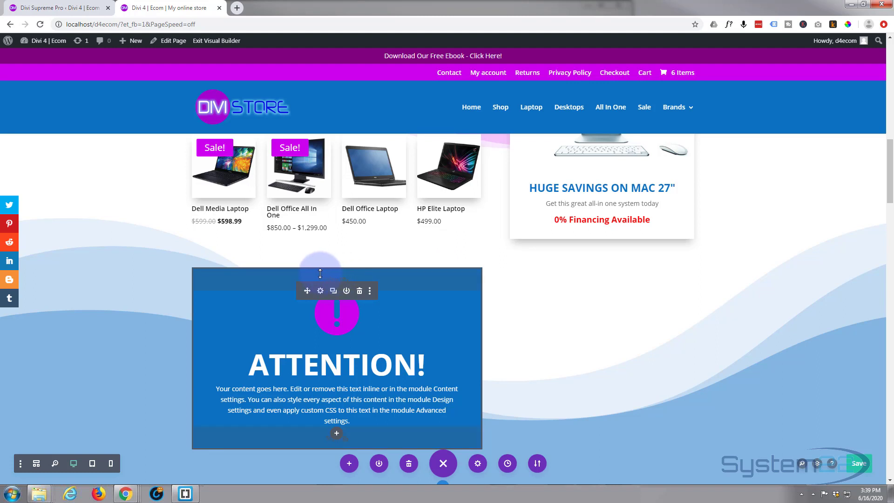
Delete the ATTENTION! blurb from below the Best Sellers products
{"action": "left_click", "coordinate": [360, 291]}
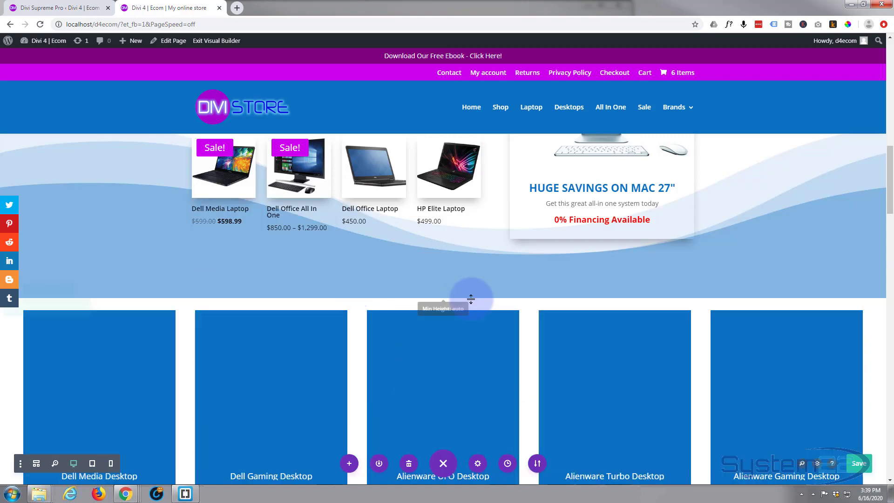
{"action": "scroll", "coordinate": [470, 295], "scroll_direction": "up", "scroll_amount": 3}
{"action": "scroll", "coordinate": [471, 298], "scroll_direction": "up", "scroll_amount": 2}
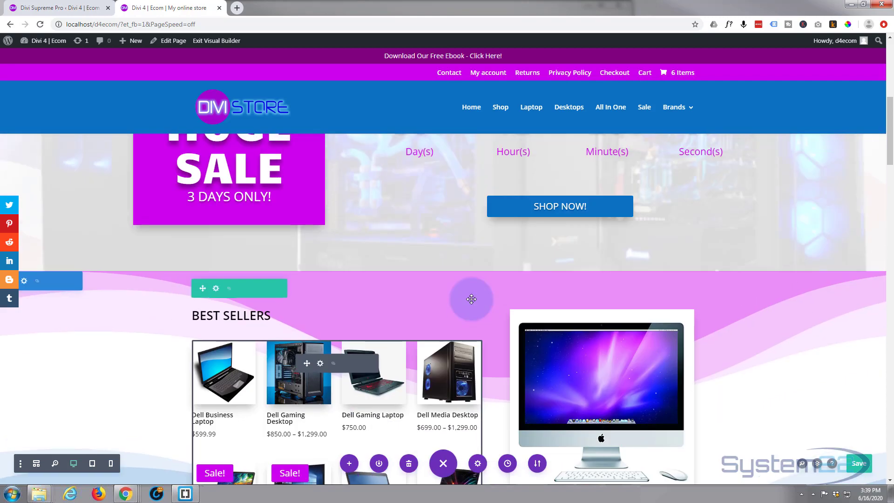
{"action": "scroll", "coordinate": [471, 298], "scroll_direction": "up", "scroll_amount": 4}
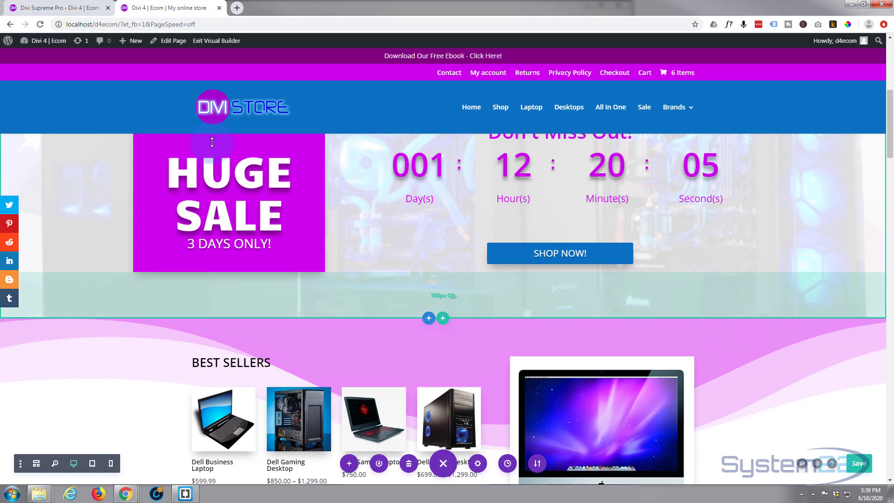
{"action": "left_click", "coordinate": [70, 6]}
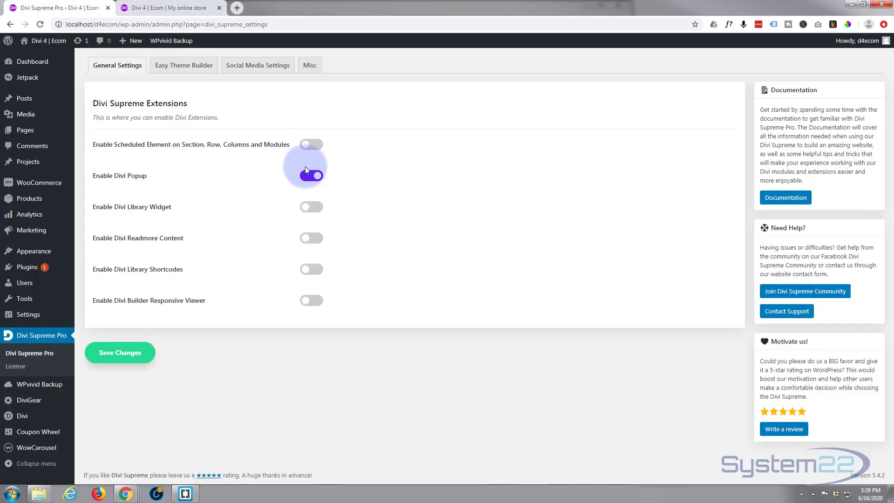
{"action": "left_click", "coordinate": [178, 7]}
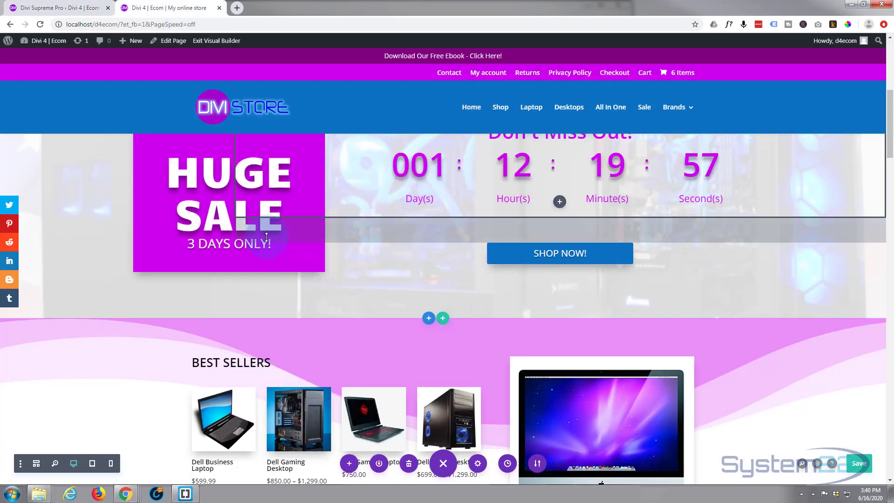
Set Use Popup to YES under Advanced > Visibility for the HUGE SAVINGS blurb
{"action": "scroll", "coordinate": [418, 251], "scroll_direction": "up", "scroll_amount": 2}
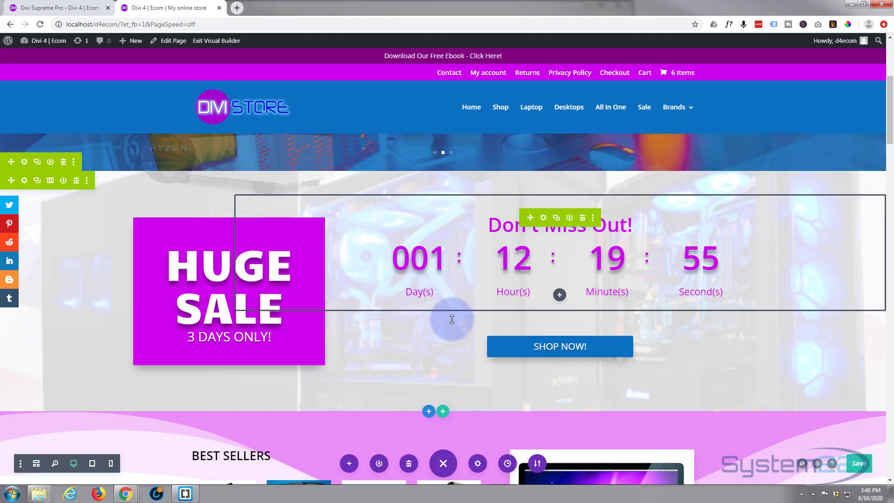
{"action": "scroll", "coordinate": [393, 344], "scroll_direction": "down", "scroll_amount": 1}
{"action": "scroll", "coordinate": [396, 341], "scroll_direction": "down", "scroll_amount": 4}
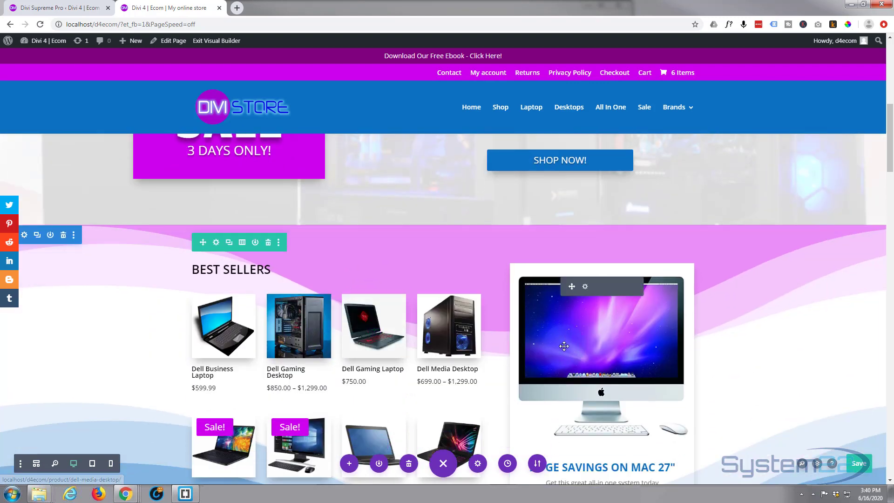
{"action": "scroll", "coordinate": [563, 345], "scroll_direction": "down", "scroll_amount": 1}
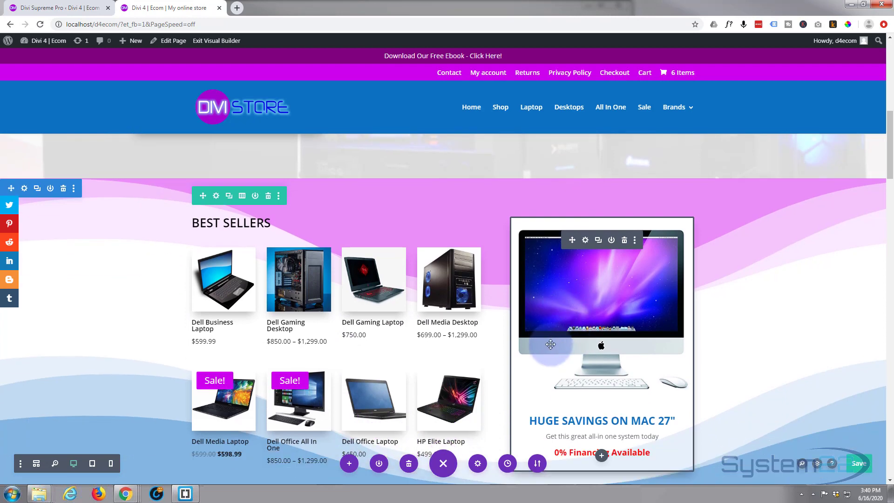
{"action": "left_click", "coordinate": [586, 241]}
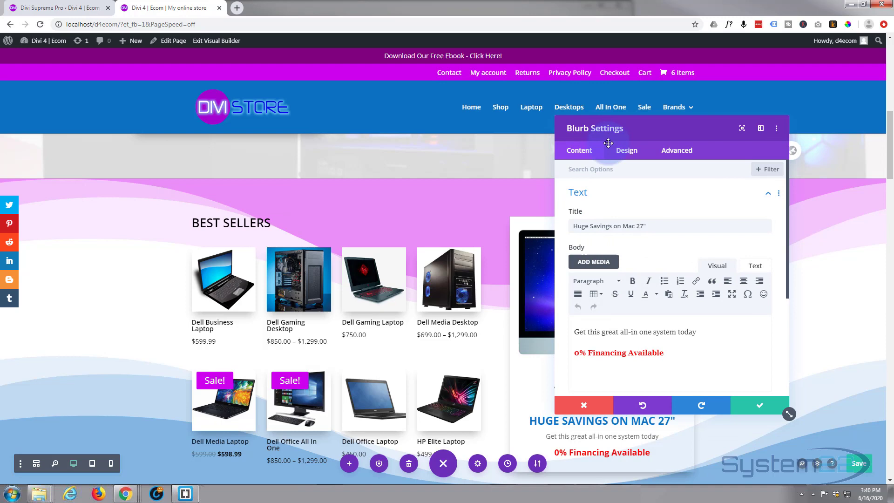
{"action": "left_click", "coordinate": [675, 152]}
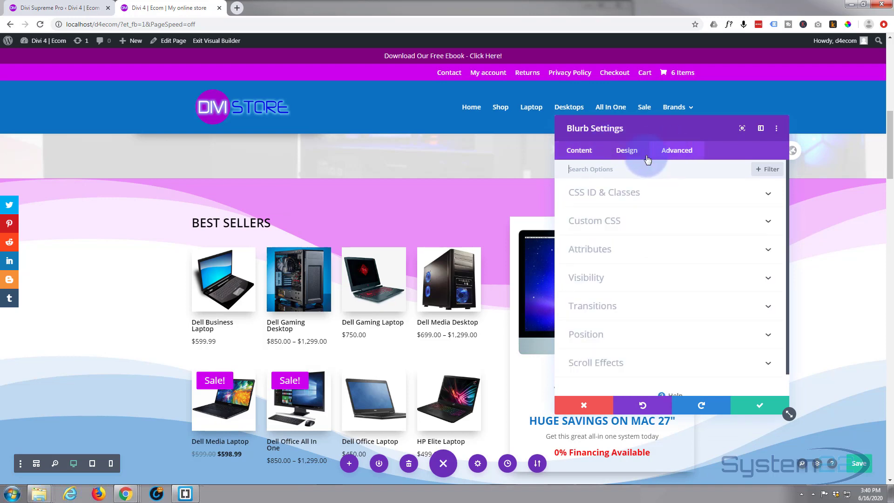
{"action": "left_click", "coordinate": [650, 278]}
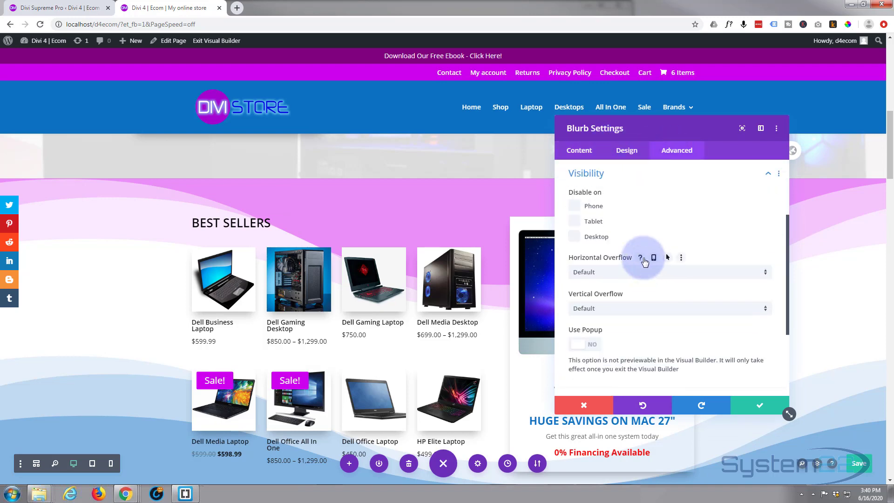
{"action": "scroll", "coordinate": [650, 226], "scroll_direction": "down", "scroll_amount": 2}
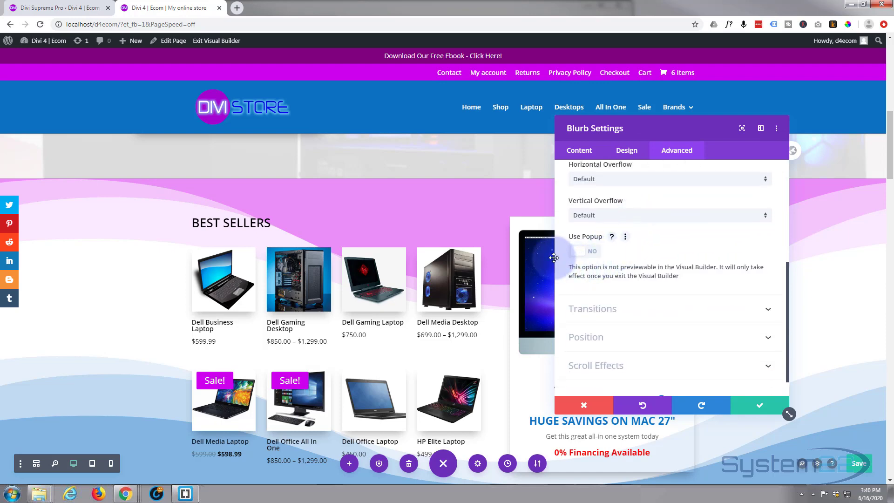
{"action": "left_click", "coordinate": [602, 255]}
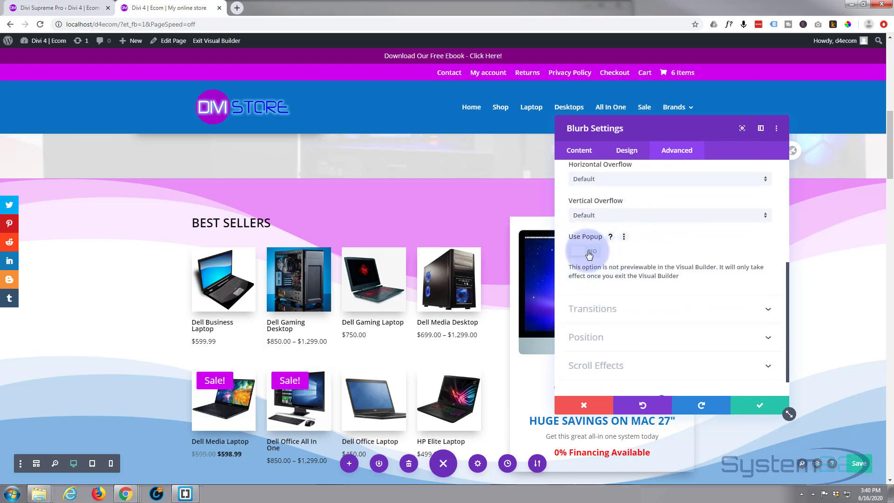
{"action": "left_click", "coordinate": [595, 254]}
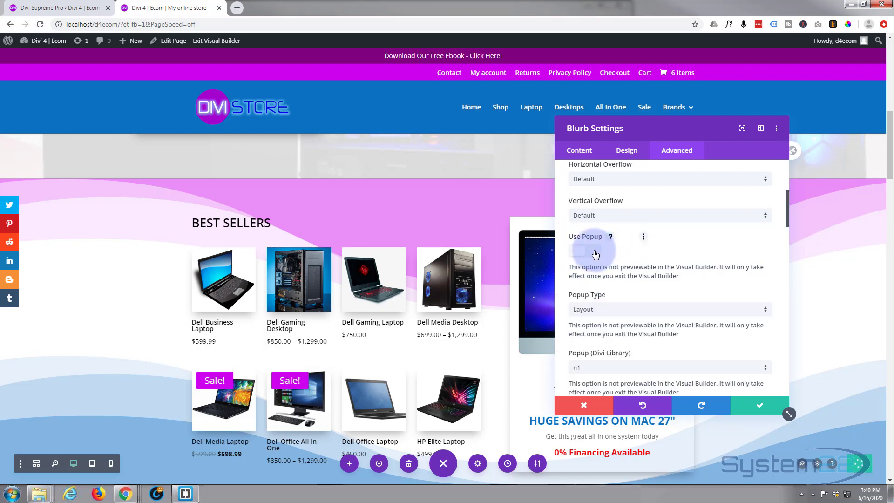
Keep popup type Layout with library layout n1, and apply the blurb settings
{"action": "scroll", "coordinate": [654, 265], "scroll_direction": "down", "scroll_amount": 2}
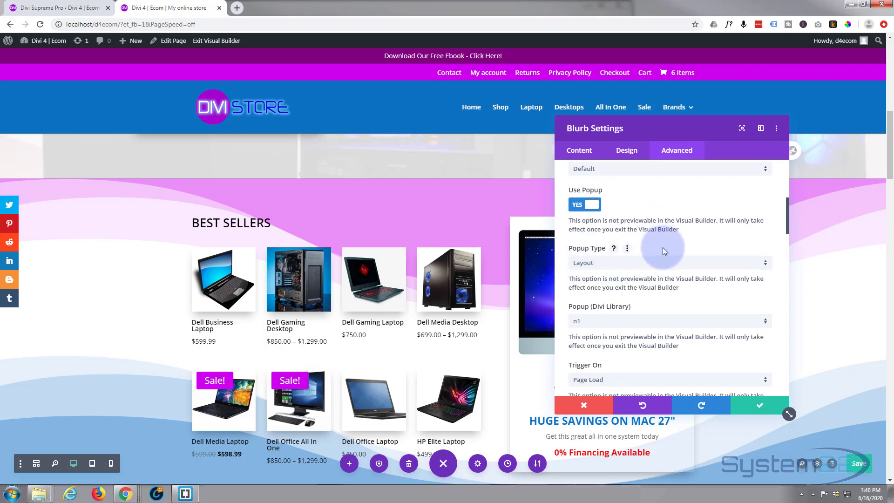
{"action": "left_click", "coordinate": [652, 263]}
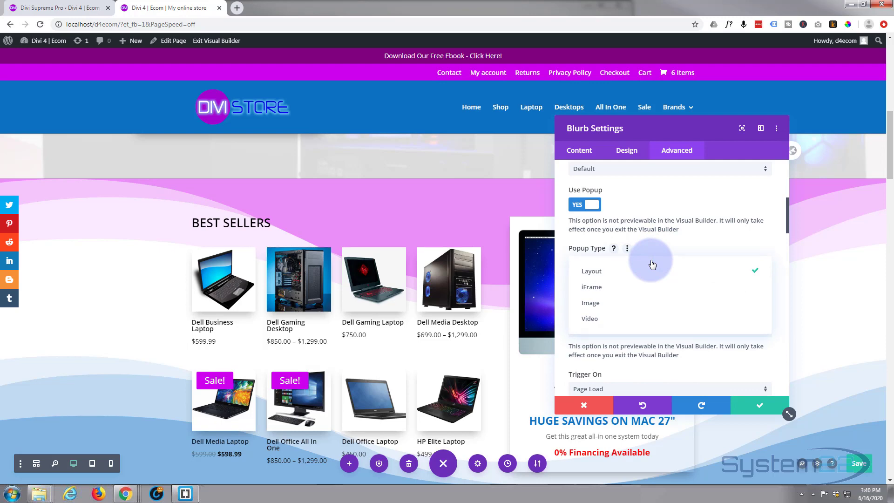
{"action": "left_click", "coordinate": [667, 240]}
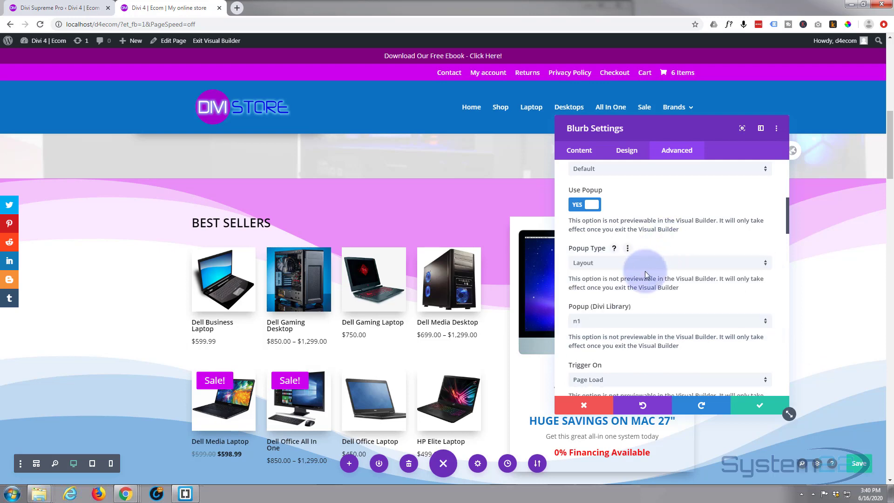
{"action": "scroll", "coordinate": [644, 273], "scroll_direction": "down", "scroll_amount": 1}
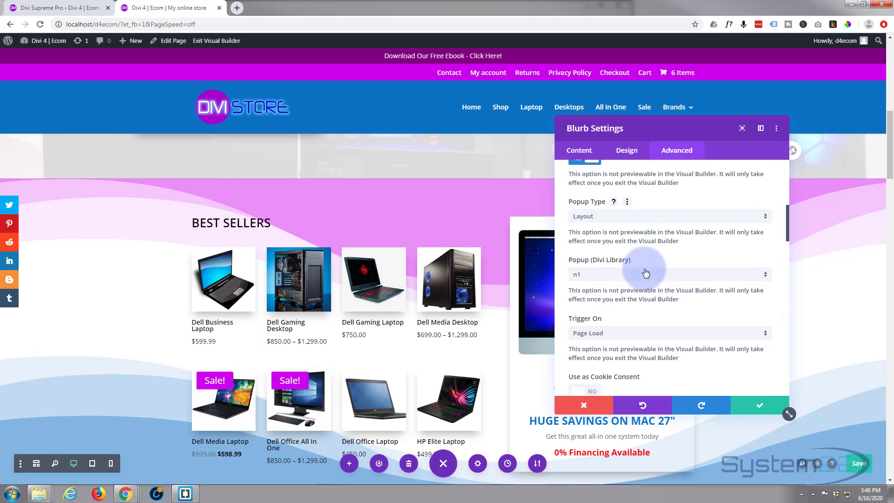
{"action": "left_click", "coordinate": [638, 274]}
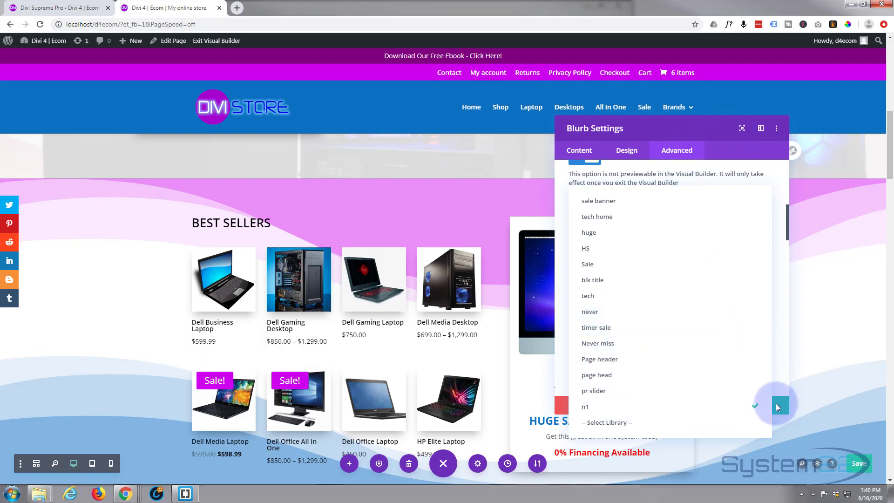
{"action": "left_click", "coordinate": [776, 404]}
{"action": "left_click", "coordinate": [776, 405]}
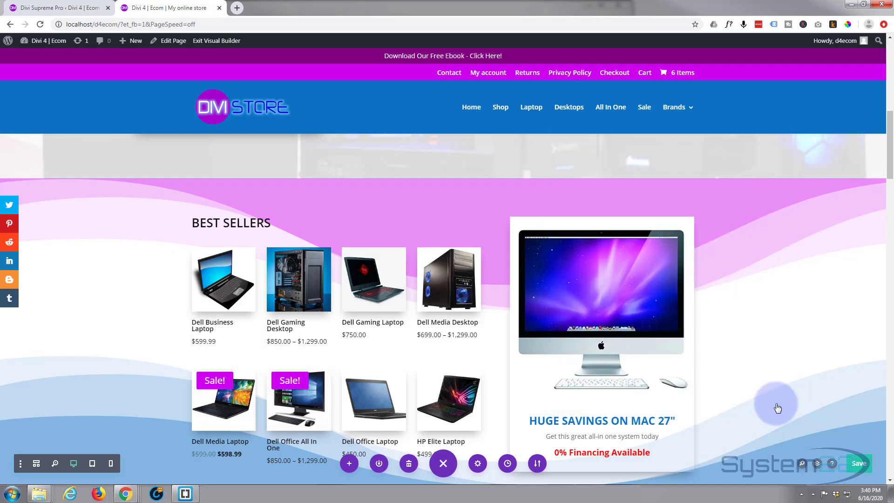
Save the page edits and reload the store page, which now opens on the Gamers! hero slider
{"action": "left_click", "coordinate": [859, 463]}
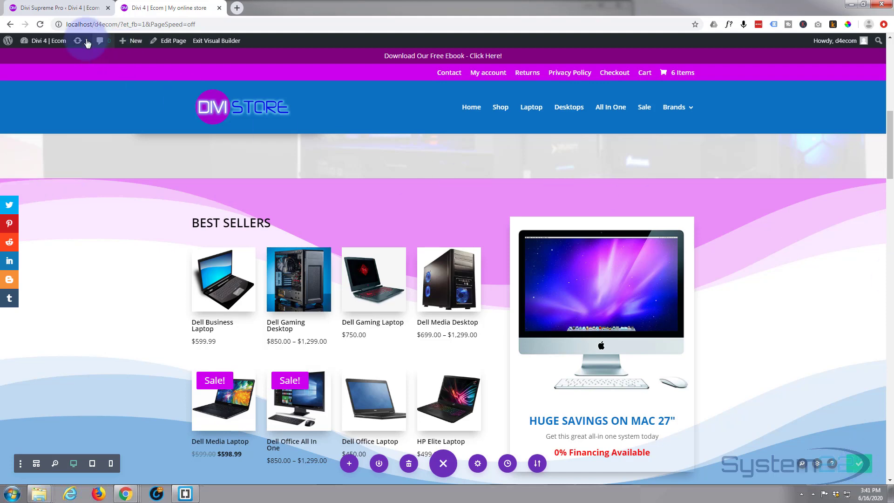
{"action": "left_click", "coordinate": [40, 25]}
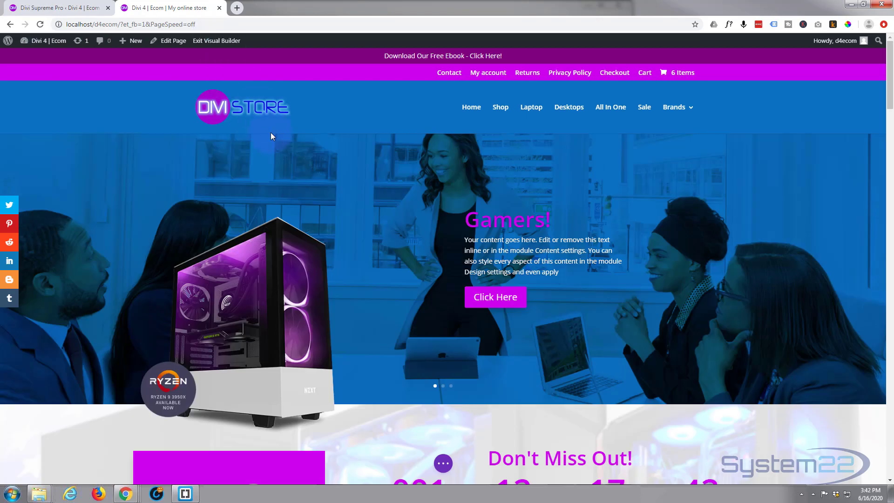
Open the Mac savings blurb's Advanced > Visibility settings and show the Popup (Divi Library) choices
{"action": "scroll", "coordinate": [274, 133], "scroll_direction": "down", "scroll_amount": 8}
{"action": "scroll", "coordinate": [276, 135], "scroll_direction": "down", "scroll_amount": 5}
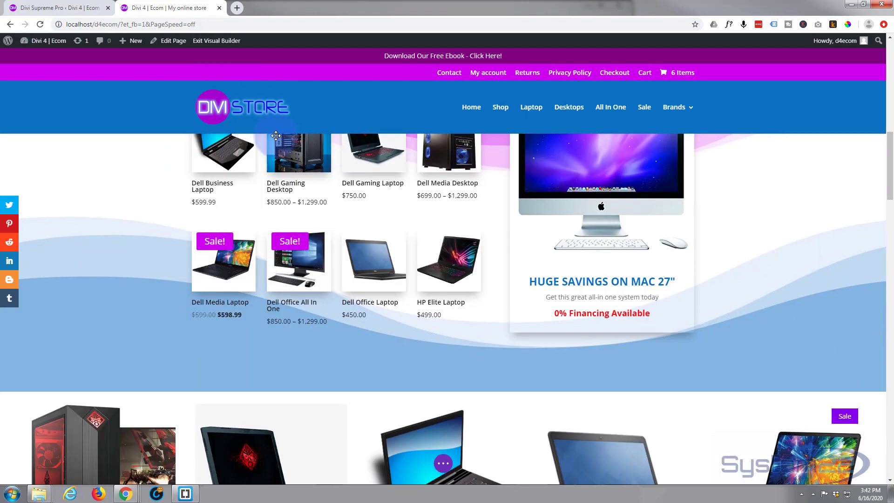
{"action": "scroll", "coordinate": [609, 247], "scroll_direction": "up", "scroll_amount": 1}
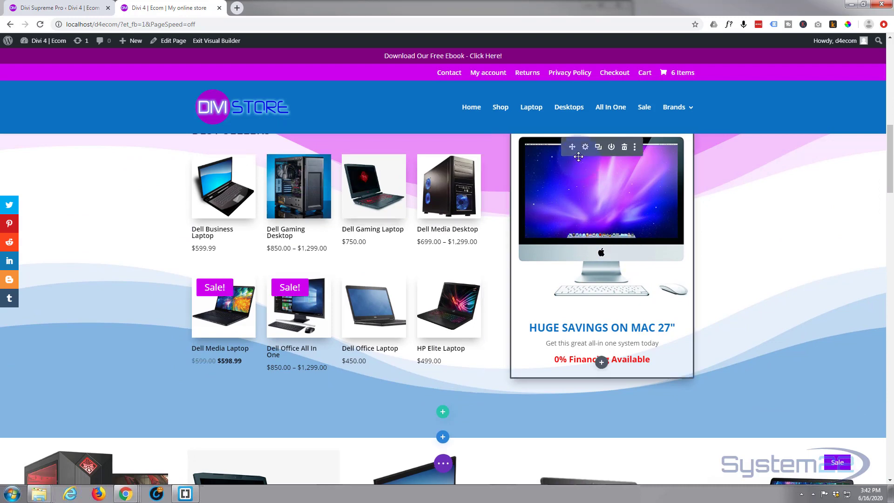
{"action": "left_click", "coordinate": [586, 152]}
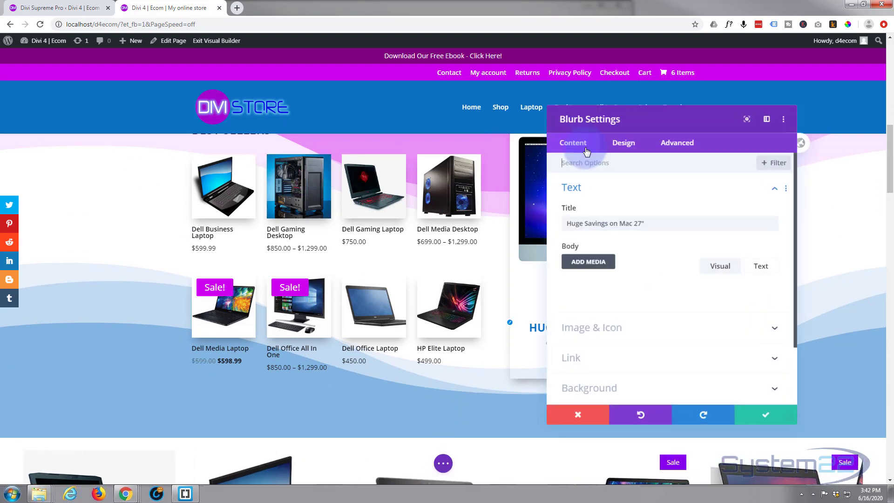
{"action": "left_click", "coordinate": [676, 151]}
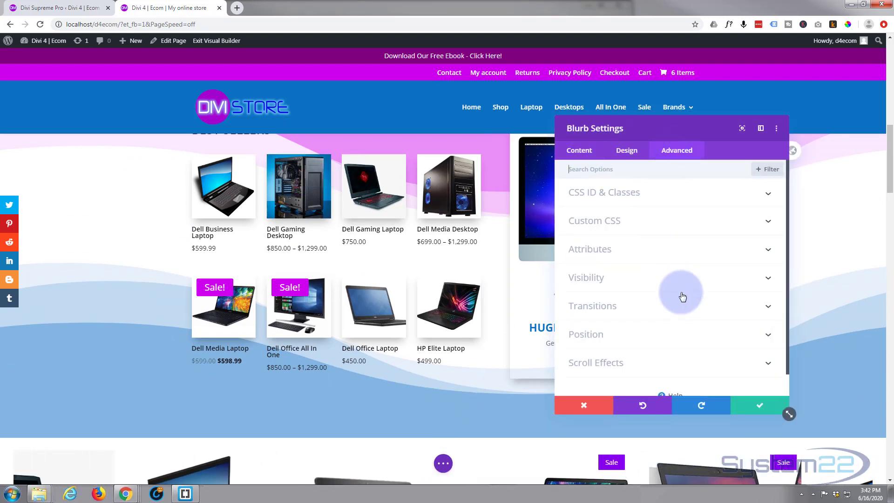
{"action": "left_click", "coordinate": [670, 278]}
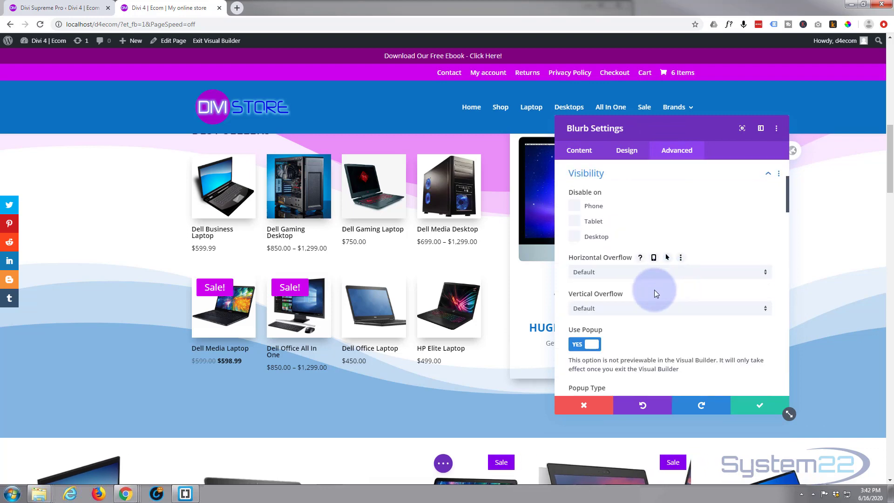
{"action": "scroll", "coordinate": [651, 294], "scroll_direction": "down", "scroll_amount": 2}
{"action": "scroll", "coordinate": [639, 308], "scroll_direction": "down", "scroll_amount": 2}
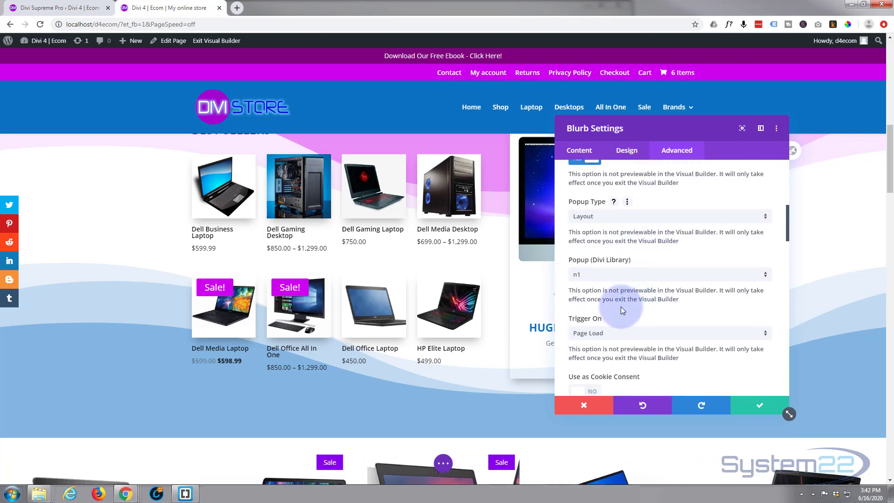
{"action": "left_click", "coordinate": [627, 279]}
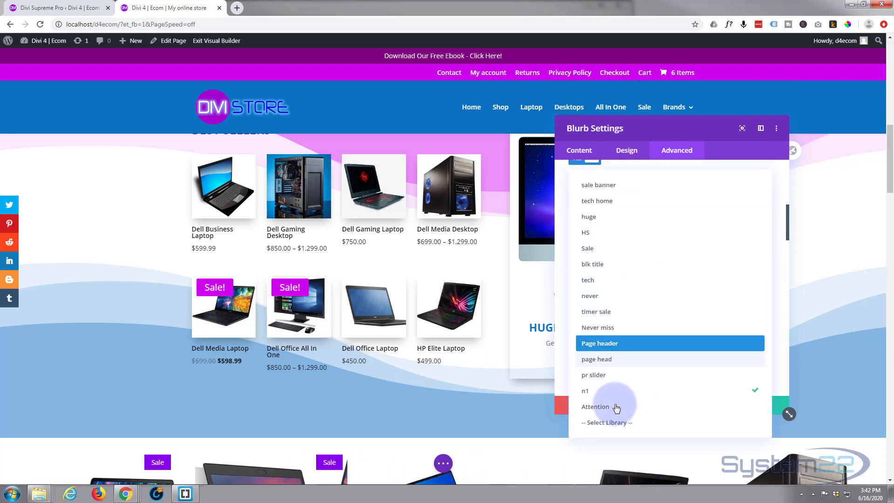
Set the blurb's popup content to the Attention library layout, triggered on Page Load
{"action": "left_click", "coordinate": [599, 408]}
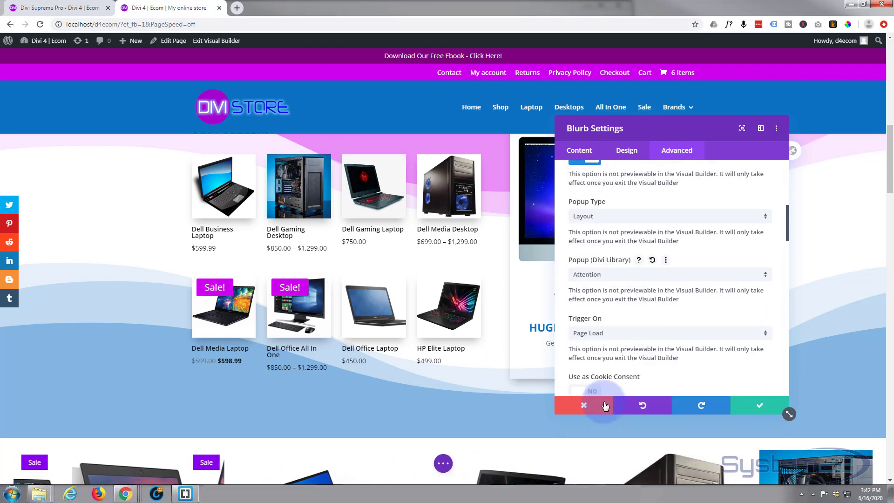
{"action": "scroll", "coordinate": [645, 299], "scroll_direction": "down", "scroll_amount": 2}
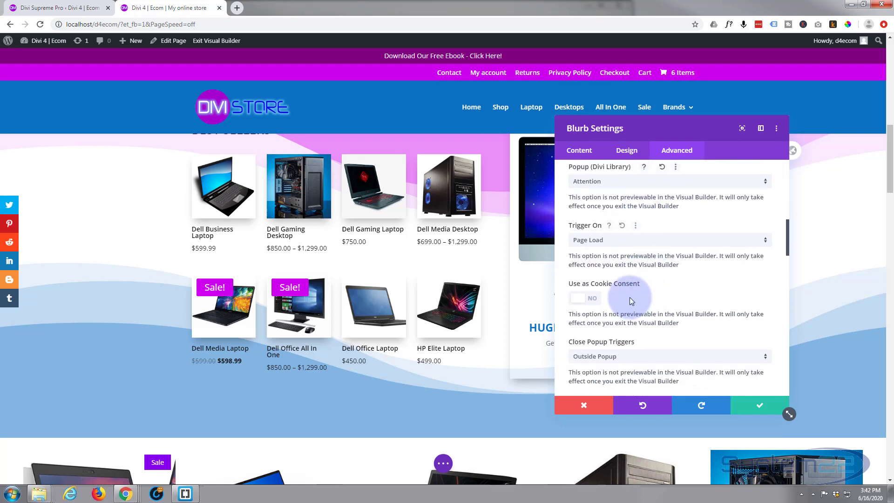
{"action": "left_click", "coordinate": [644, 239]}
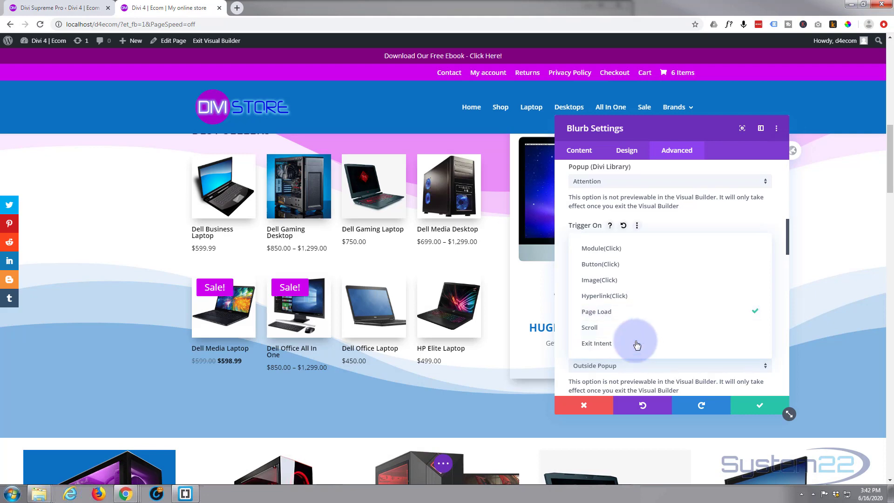
{"action": "left_click", "coordinate": [608, 318]}
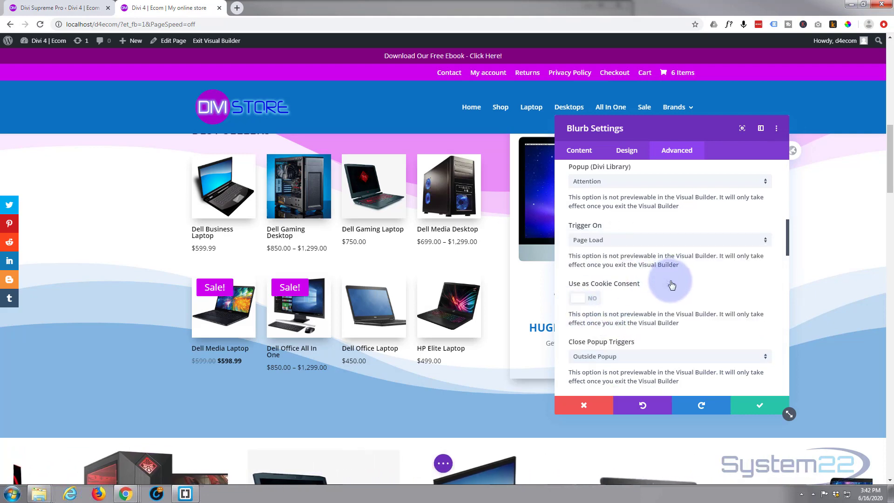
{"action": "scroll", "coordinate": [661, 284], "scroll_direction": "down", "scroll_amount": 1}
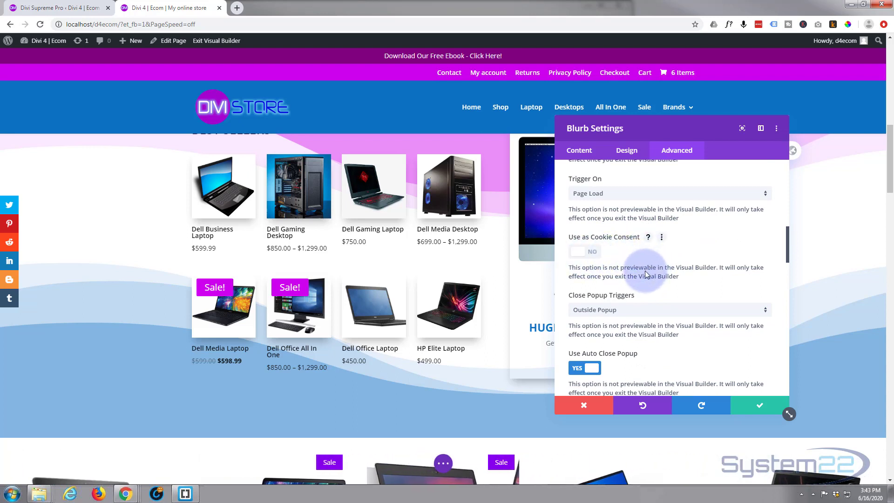
Make the popup close via its close button
{"action": "scroll", "coordinate": [644, 273], "scroll_direction": "down", "scroll_amount": 1}
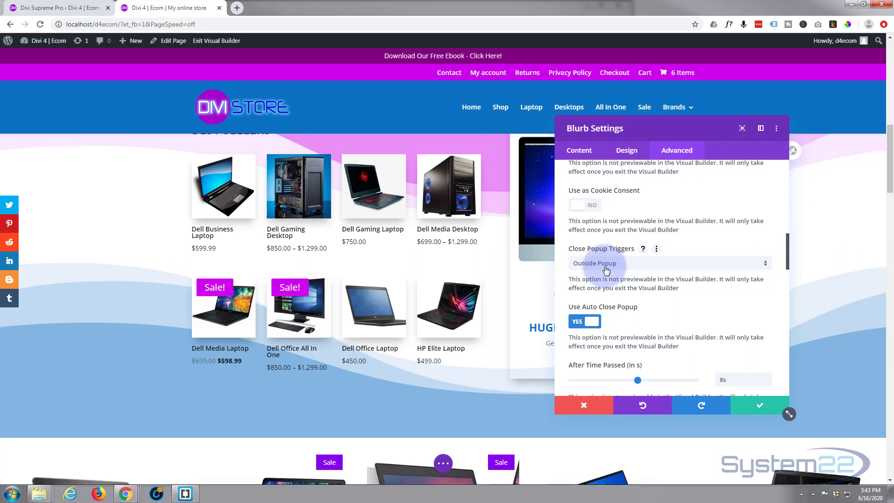
{"action": "left_click", "coordinate": [647, 264]}
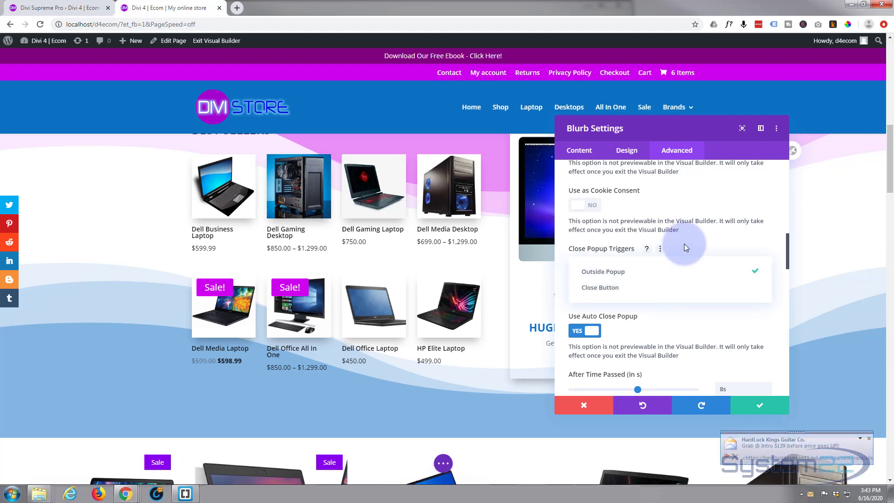
{"action": "left_click", "coordinate": [701, 237]}
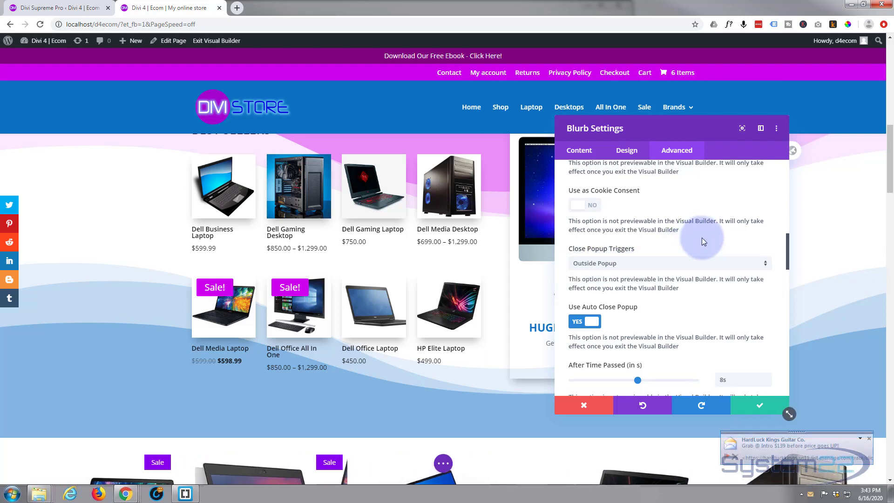
{"action": "left_click", "coordinate": [679, 265]}
{"action": "left_click", "coordinate": [605, 287]}
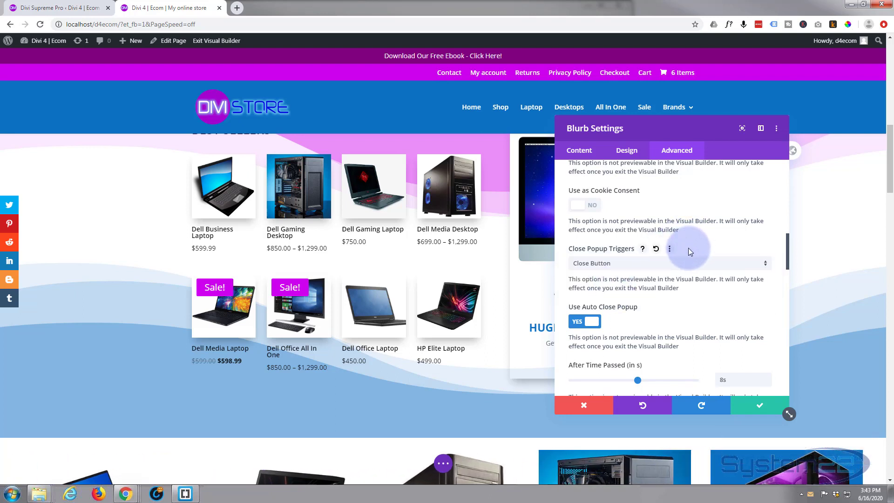
{"action": "scroll", "coordinate": [688, 251], "scroll_direction": "down", "scroll_amount": 1}
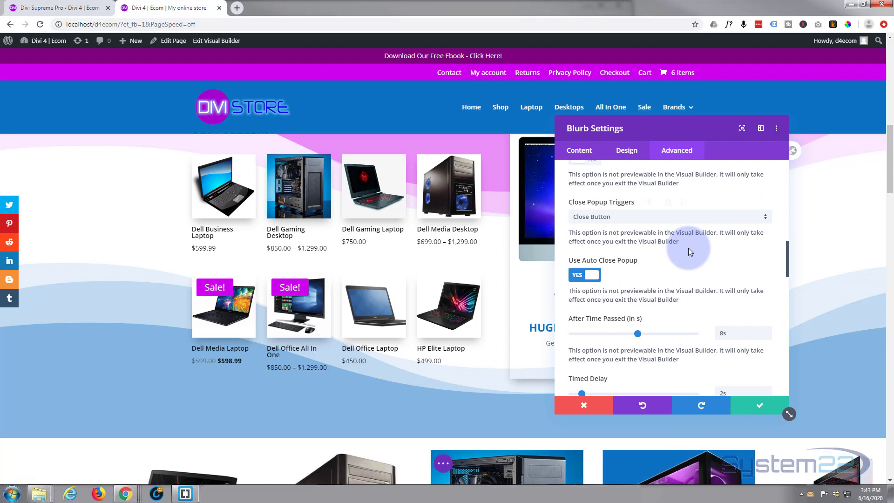
{"action": "scroll", "coordinate": [688, 248], "scroll_direction": "down", "scroll_amount": 1}
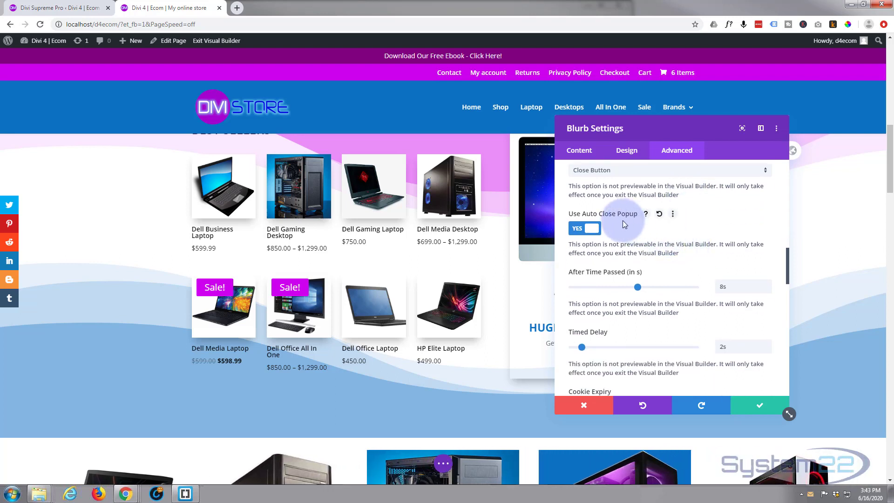
Enable Use Auto Close Popup at 8s after time passed, keeping the Timed Delay at 2s
{"action": "left_click", "coordinate": [588, 229]}
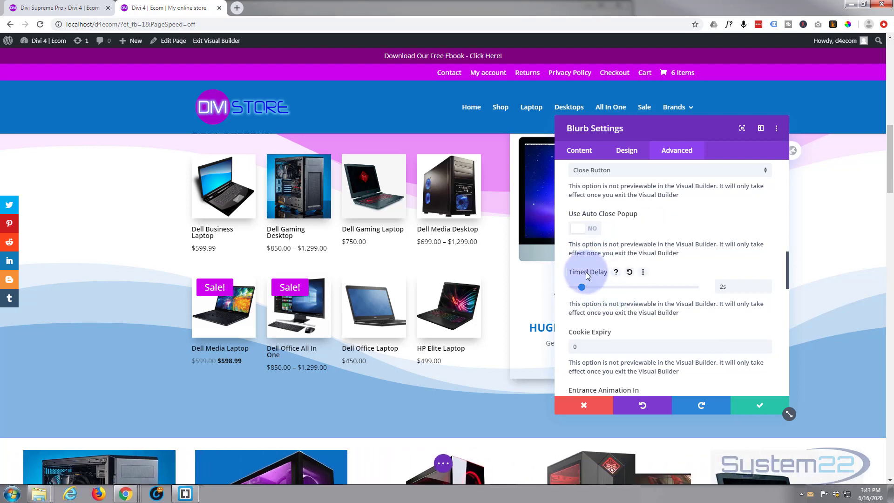
{"action": "left_click", "coordinate": [588, 230]}
{"action": "left_click", "coordinate": [637, 287]}
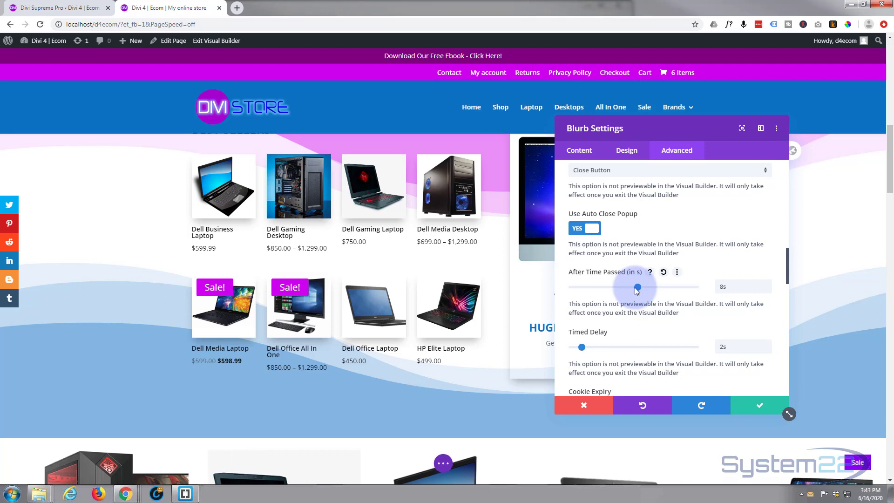
{"action": "left_click_drag", "start_coordinate": [637, 287], "coordinate": [629, 287]}
{"action": "scroll", "coordinate": [604, 315], "scroll_direction": "down", "scroll_amount": 1}
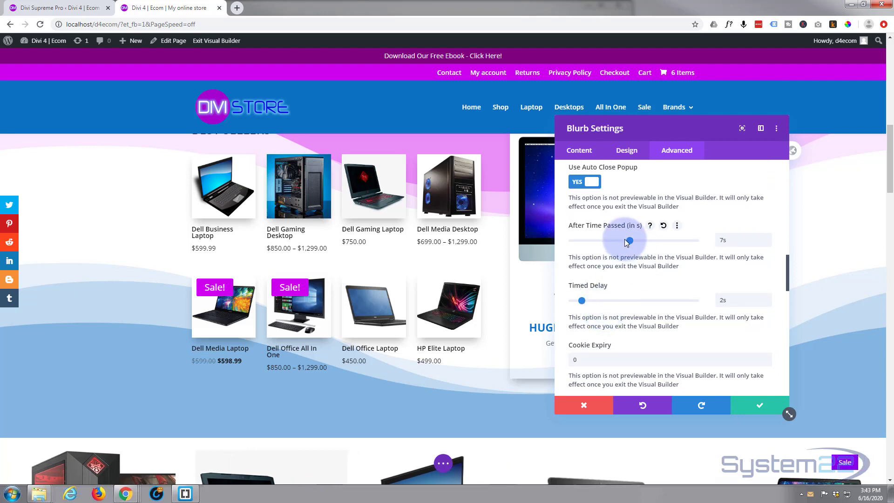
{"action": "mouse_move", "coordinate": [629, 242]}
{"action": "left_mouse_down"}
{"action": "mouse_move", "coordinate": [614, 242]}
{"action": "mouse_move", "coordinate": [638, 240]}
{"action": "left_mouse_up"}
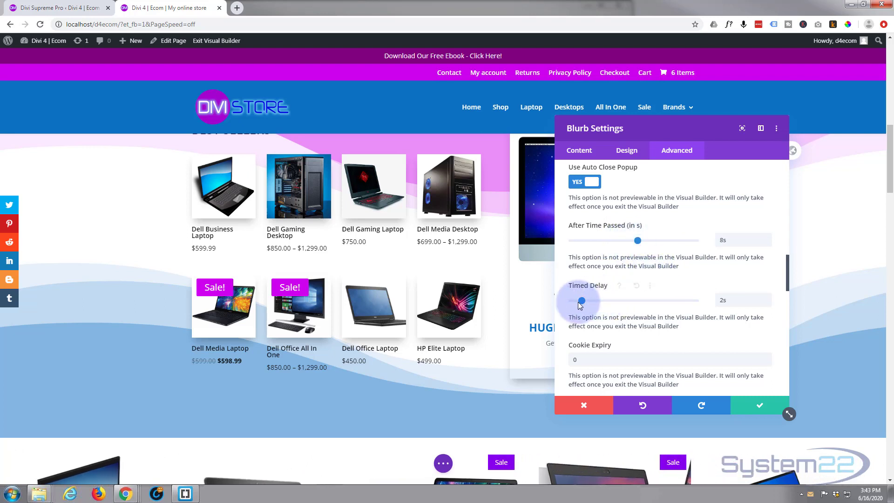
{"action": "left_click_drag", "start_coordinate": [580, 300], "coordinate": [572, 302]}
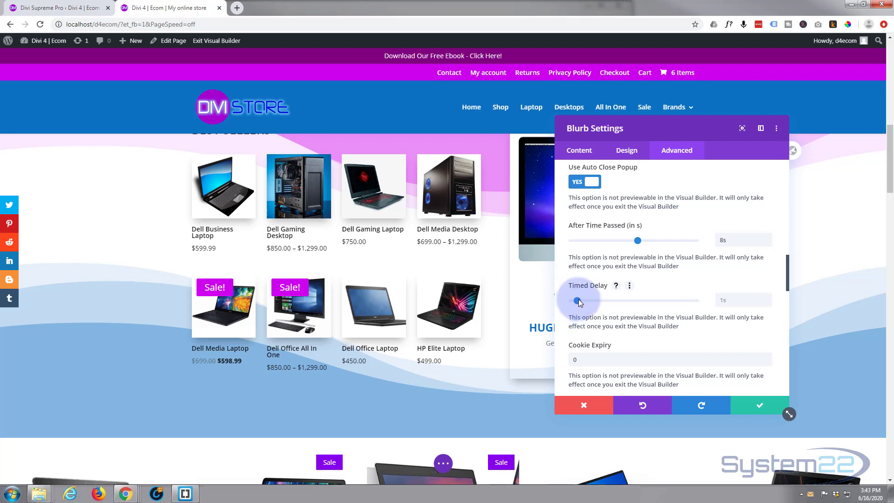
{"action": "left_click_drag", "start_coordinate": [578, 301], "coordinate": [582, 300]}
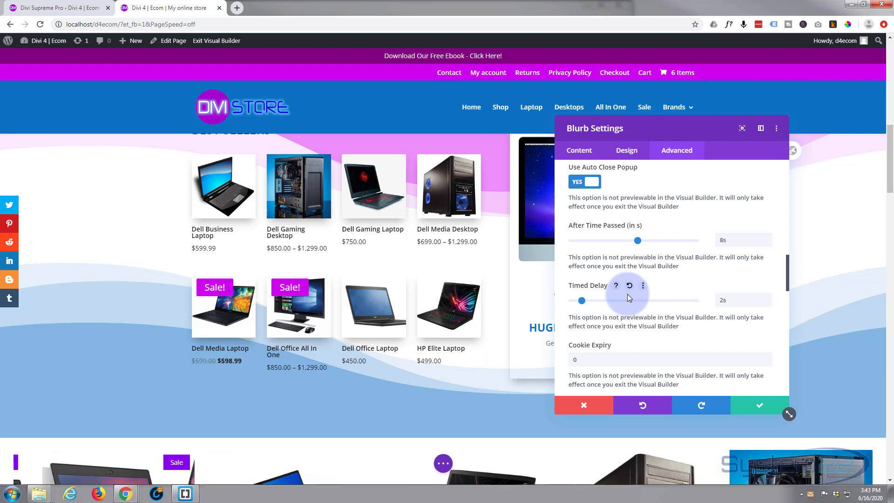
Set the popup's Cookie Expiry to 0
{"action": "scroll", "coordinate": [627, 295], "scroll_direction": "down", "scroll_amount": 3}
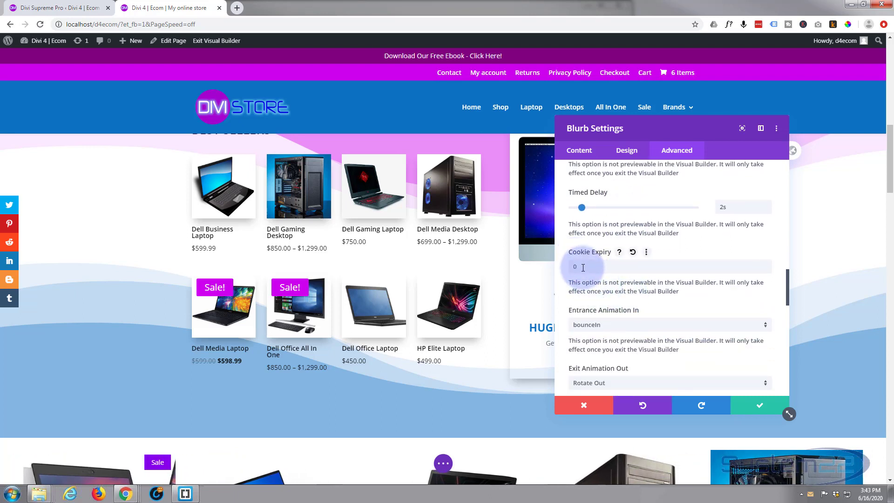
{"action": "left_click_drag", "start_coordinate": [583, 268], "coordinate": [570, 267]}
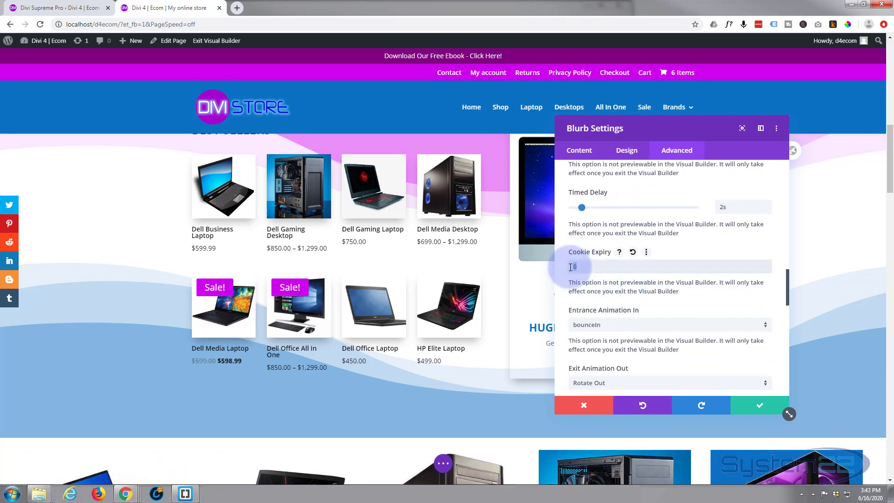
{"action": "type", "text": "30"}
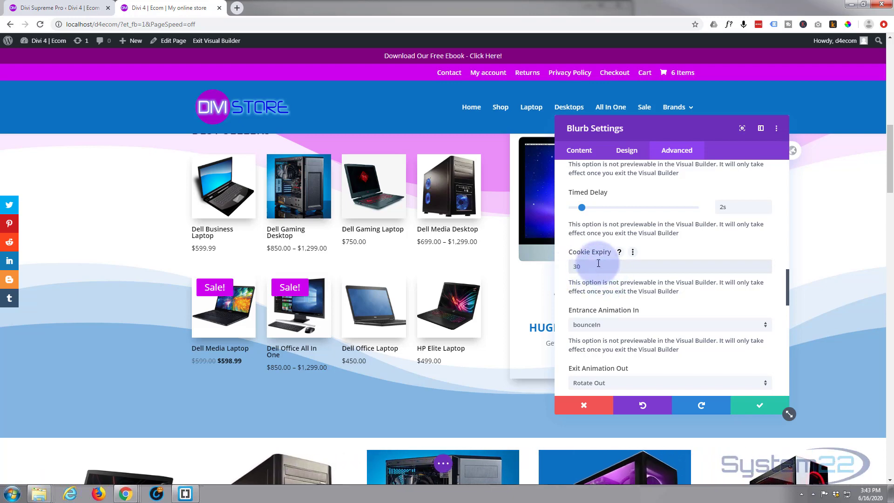
{"action": "left_click_drag", "start_coordinate": [596, 266], "coordinate": [571, 266]}
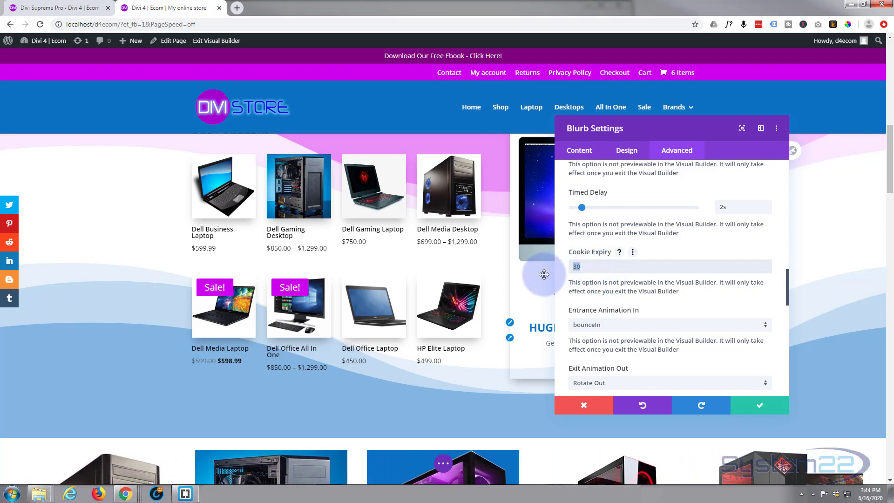
{"action": "type", "text": "0"}
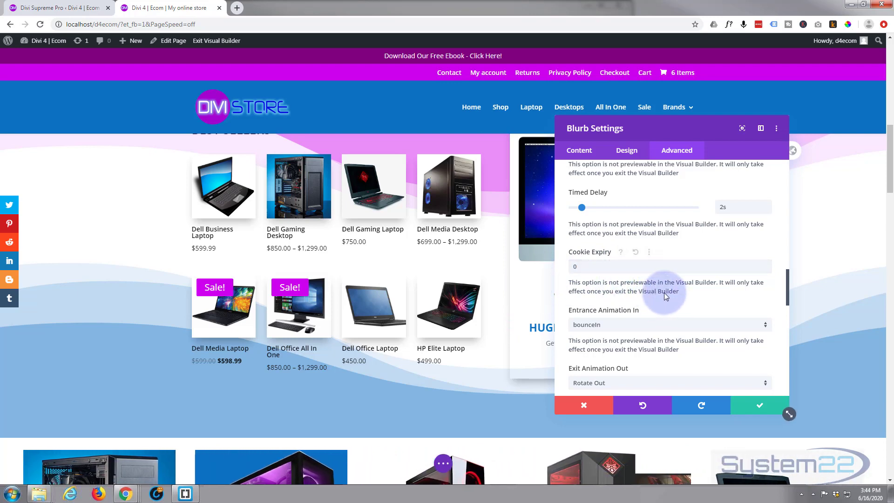
Choose Bounce as the entrance animation and Zoom Out Down as the exit animation
{"action": "mouse_move", "coordinate": [651, 314]}
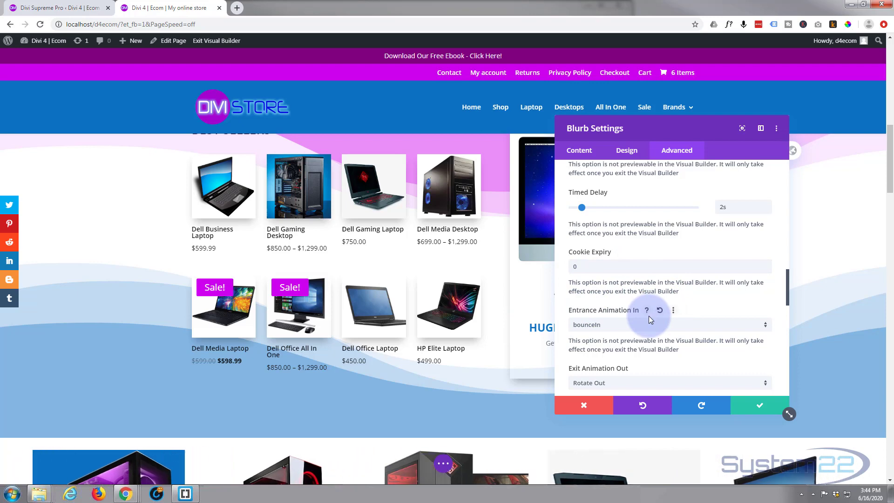
{"action": "left_click", "coordinate": [650, 325]}
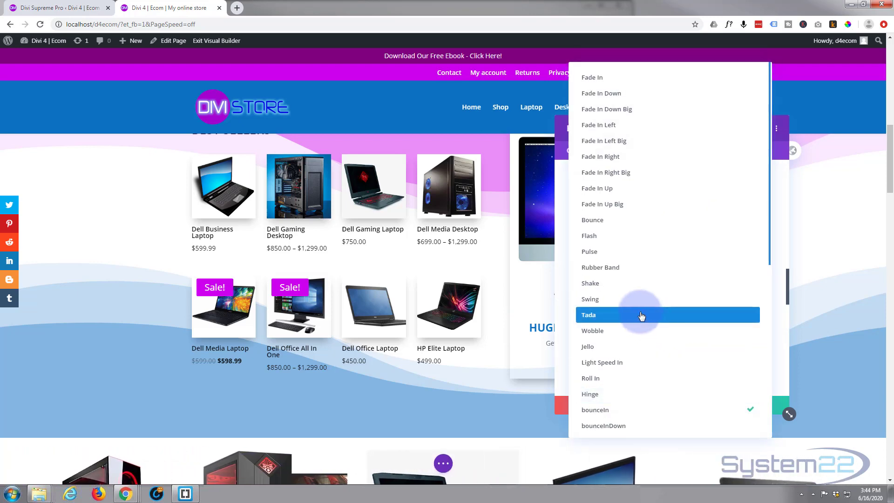
{"action": "left_click", "coordinate": [616, 222]}
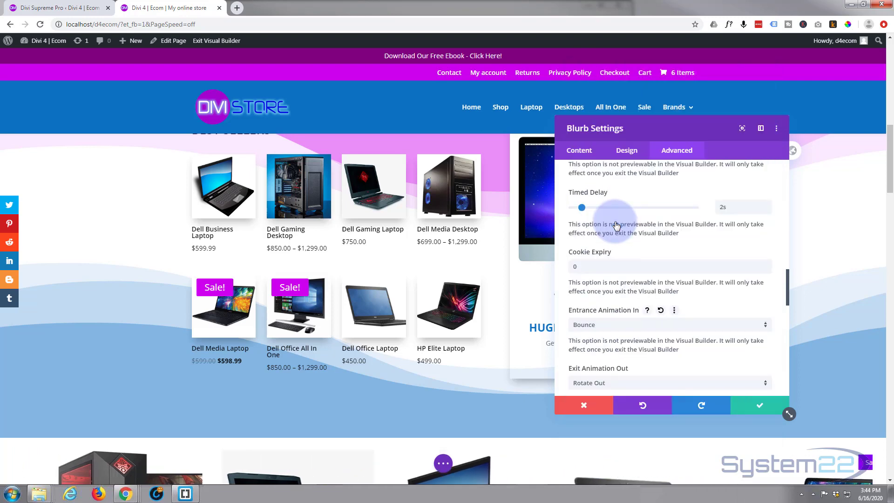
{"action": "scroll", "coordinate": [647, 286], "scroll_direction": "down", "scroll_amount": 2}
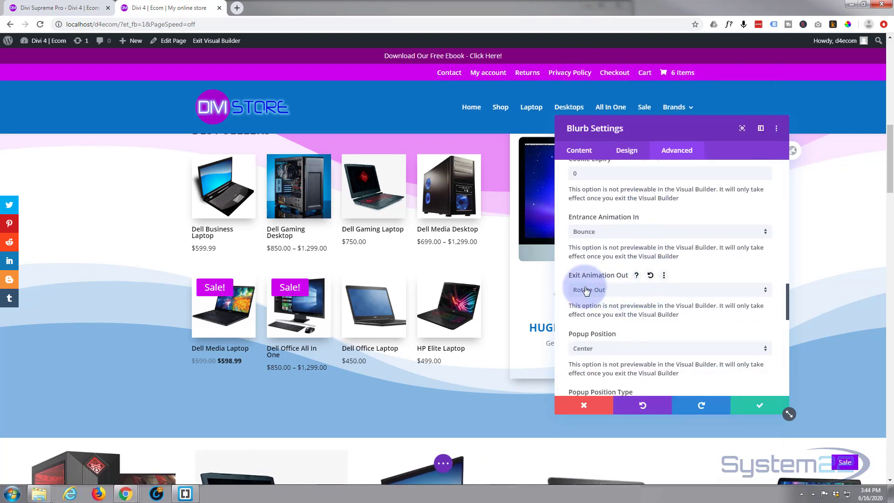
{"action": "left_click", "coordinate": [641, 289]}
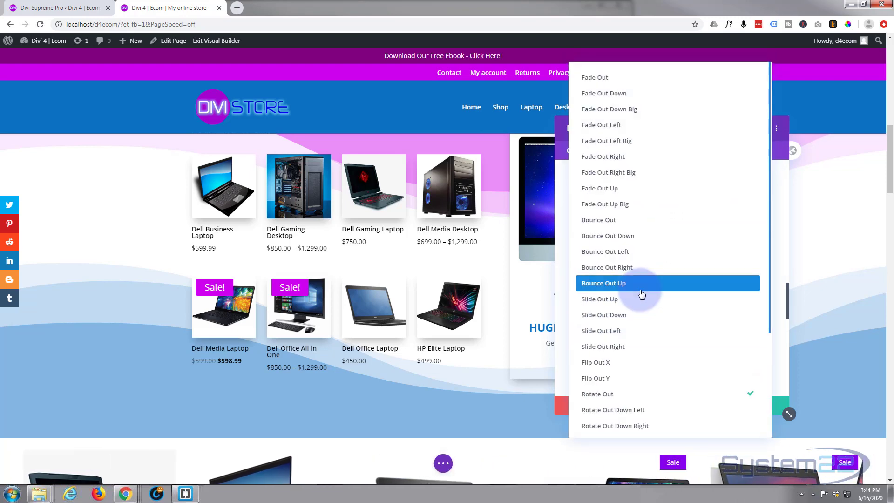
{"action": "scroll", "coordinate": [642, 293], "scroll_direction": "down", "scroll_amount": 3}
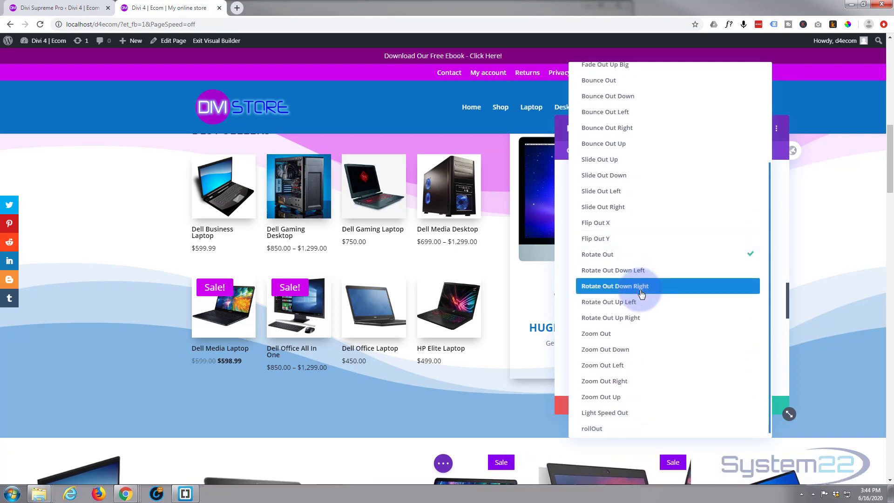
{"action": "scroll", "coordinate": [641, 293], "scroll_direction": "down", "scroll_amount": 1}
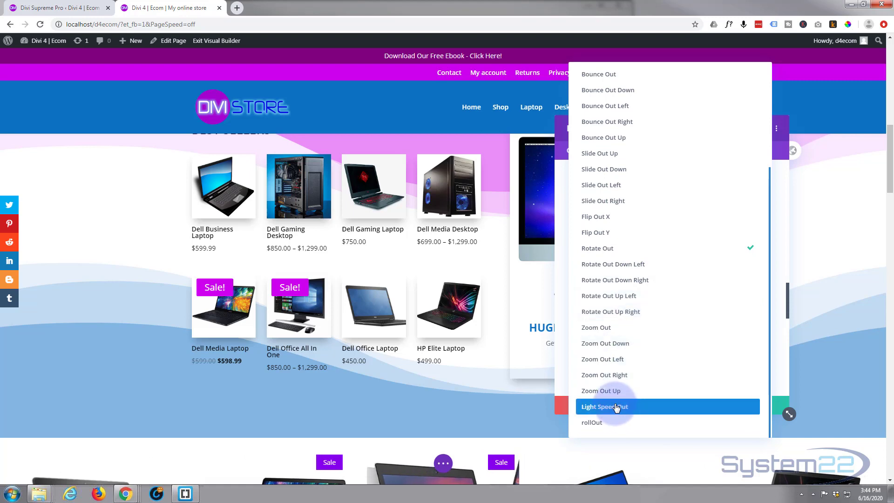
{"action": "left_click", "coordinate": [599, 346]}
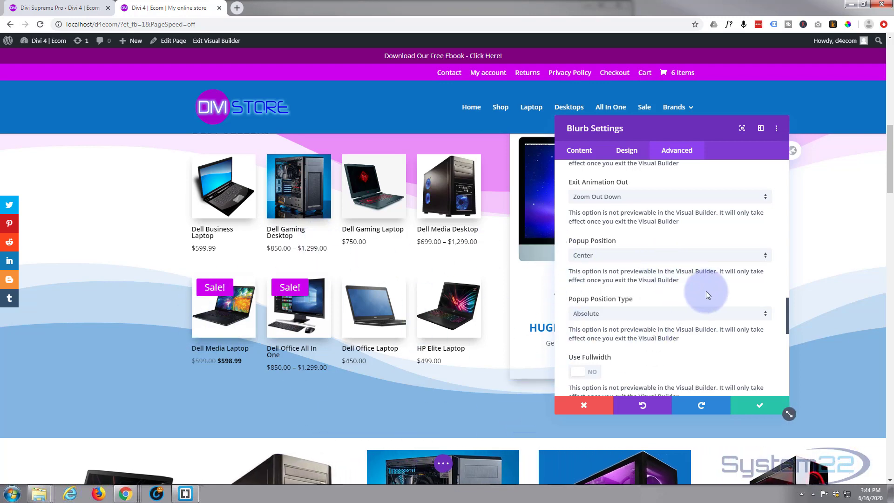
{"action": "scroll", "coordinate": [705, 291], "scroll_direction": "down", "scroll_amount": 5}
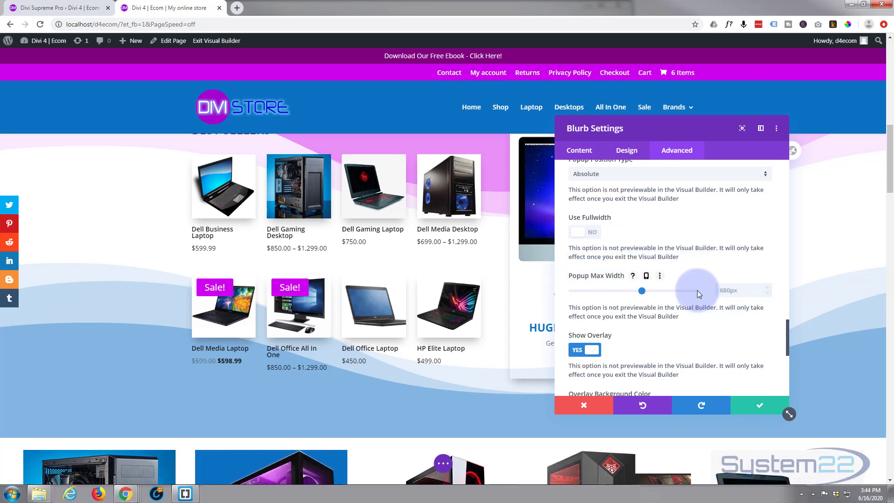
{"action": "scroll", "coordinate": [690, 285], "scroll_direction": "down", "scroll_amount": 2}
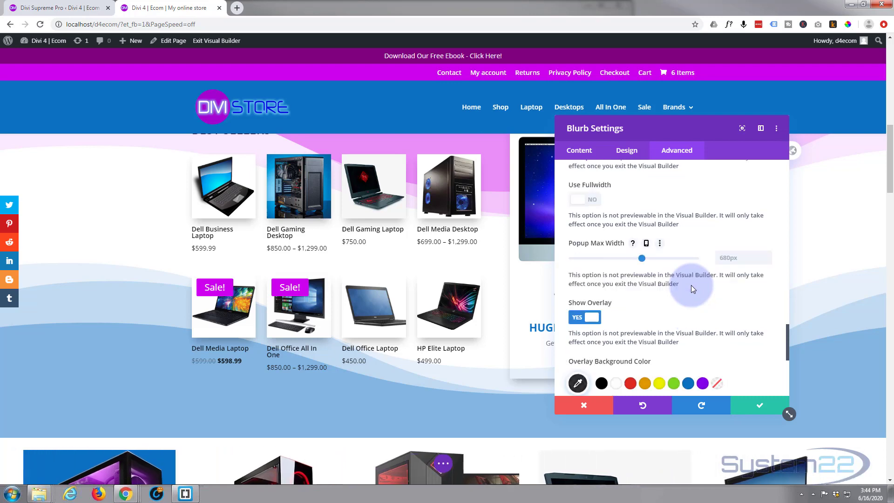
{"action": "scroll", "coordinate": [677, 264], "scroll_direction": "down", "scroll_amount": 2}
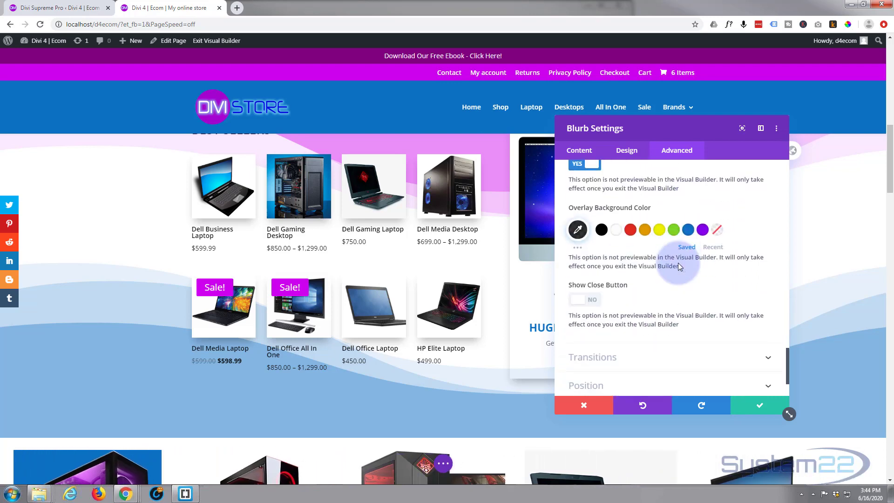
{"action": "scroll", "coordinate": [677, 262], "scroll_direction": "down", "scroll_amount": 1}
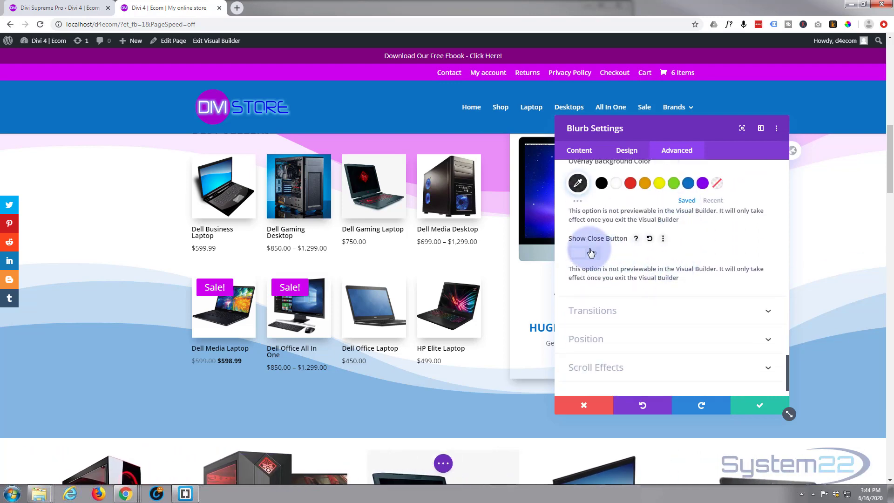
{"action": "left_click", "coordinate": [580, 254]}
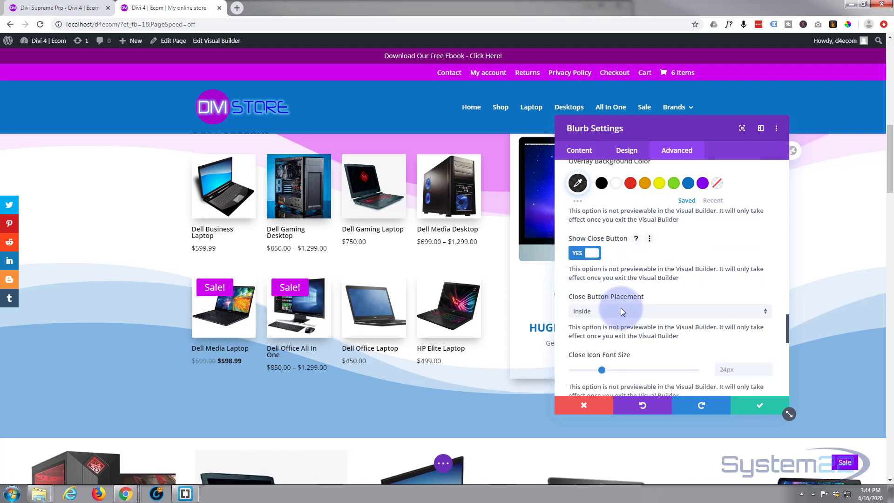
{"action": "left_click", "coordinate": [595, 252]}
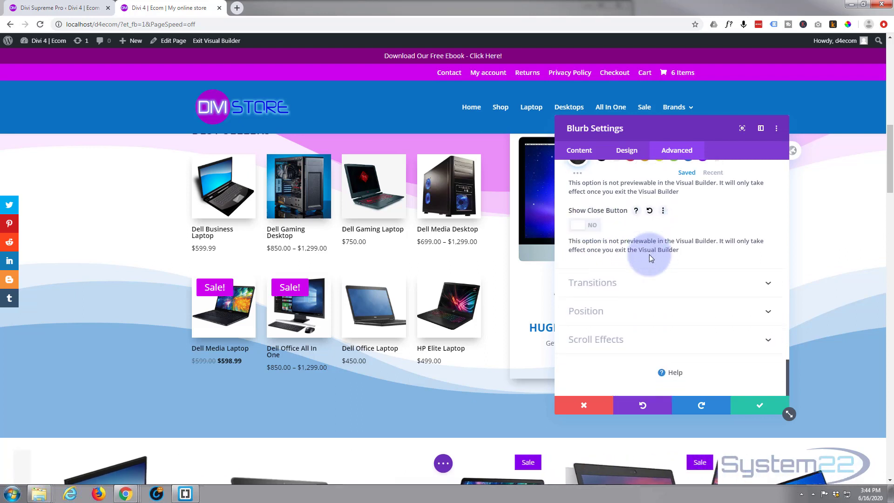
Apply the Mac blurb's popup settings and save the store page
{"action": "left_click", "coordinate": [759, 408]}
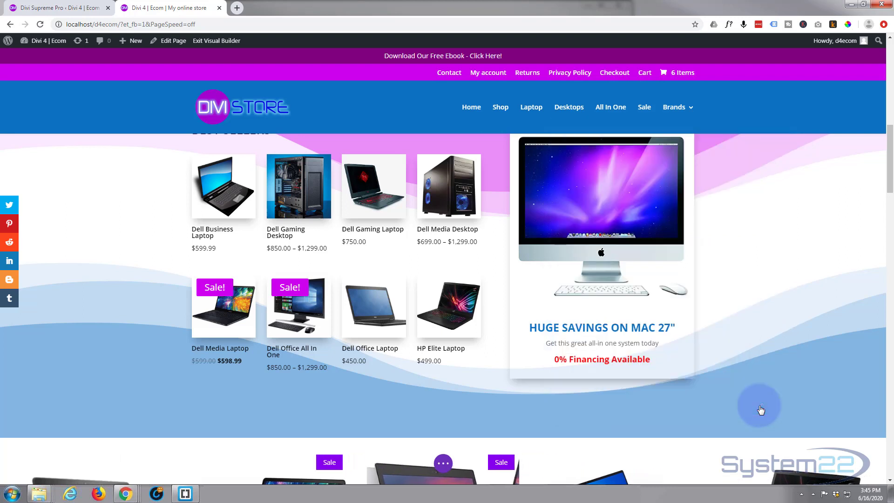
{"action": "left_click", "coordinate": [441, 471]}
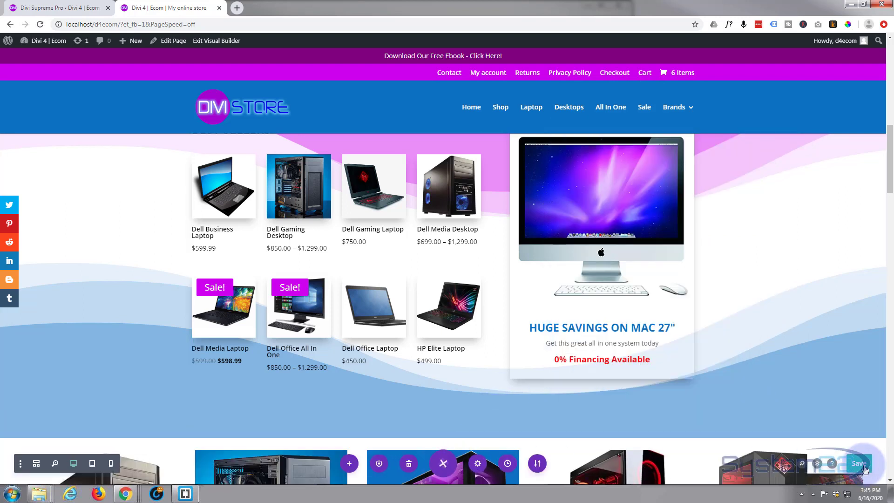
{"action": "left_click", "coordinate": [861, 464]}
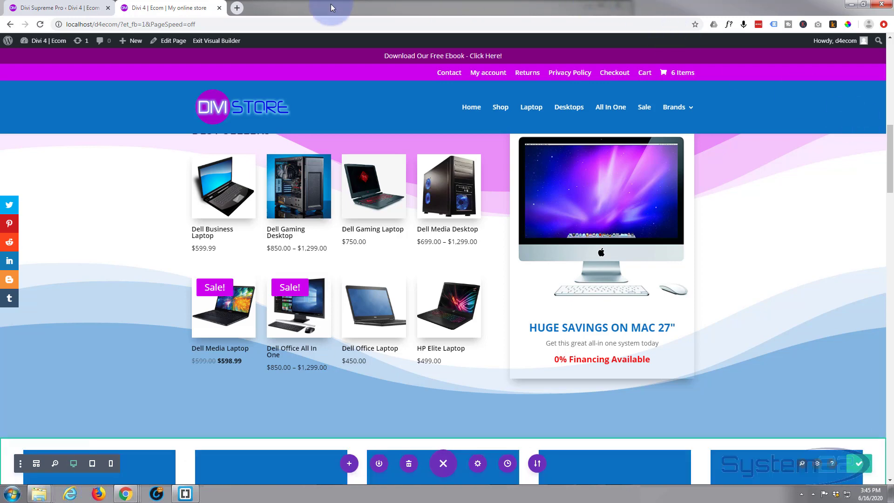
Exit the Visual Builder from the admin bar to load the live store page
{"action": "left_click", "coordinate": [211, 42]}
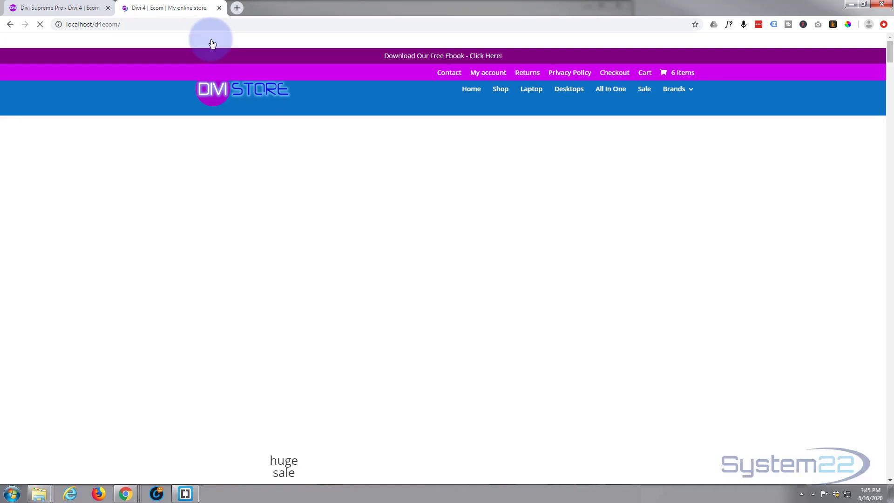